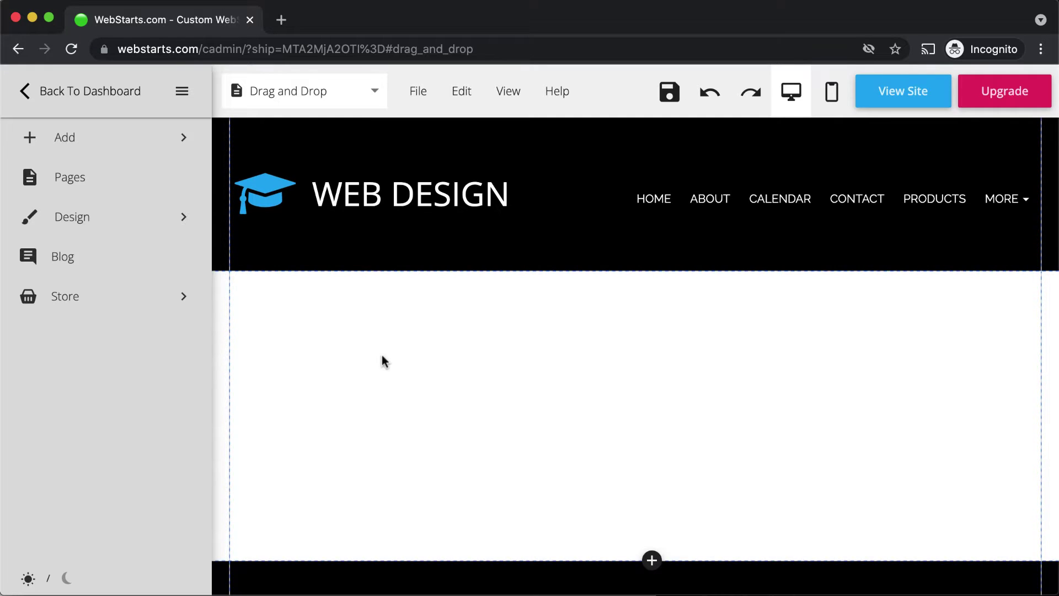
Step: Drag the 'Add a little bit of body text' preset into the centre of the white section
left_click(185, 138)
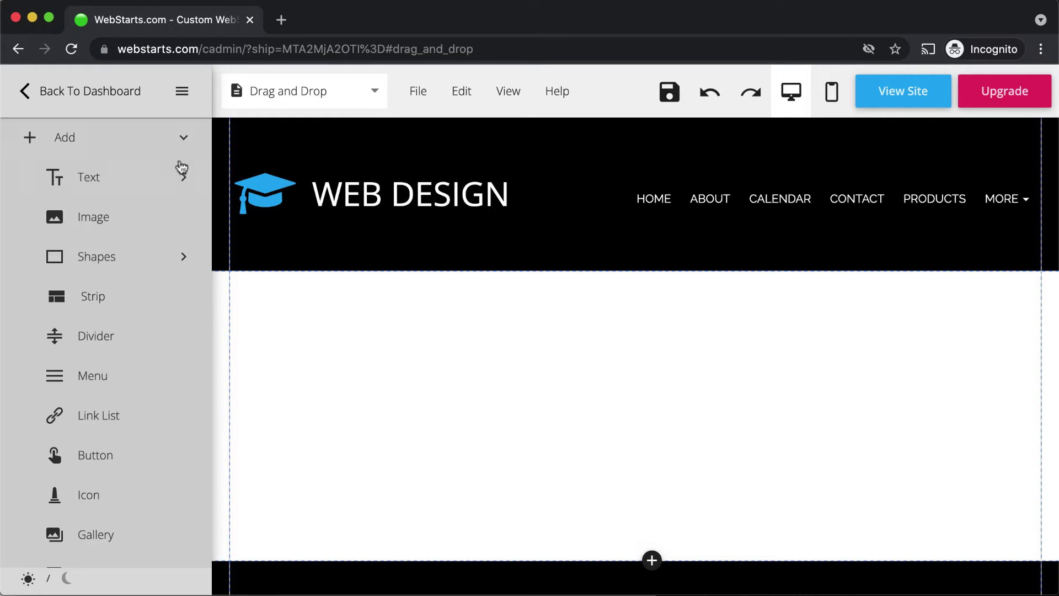
left_click(109, 191)
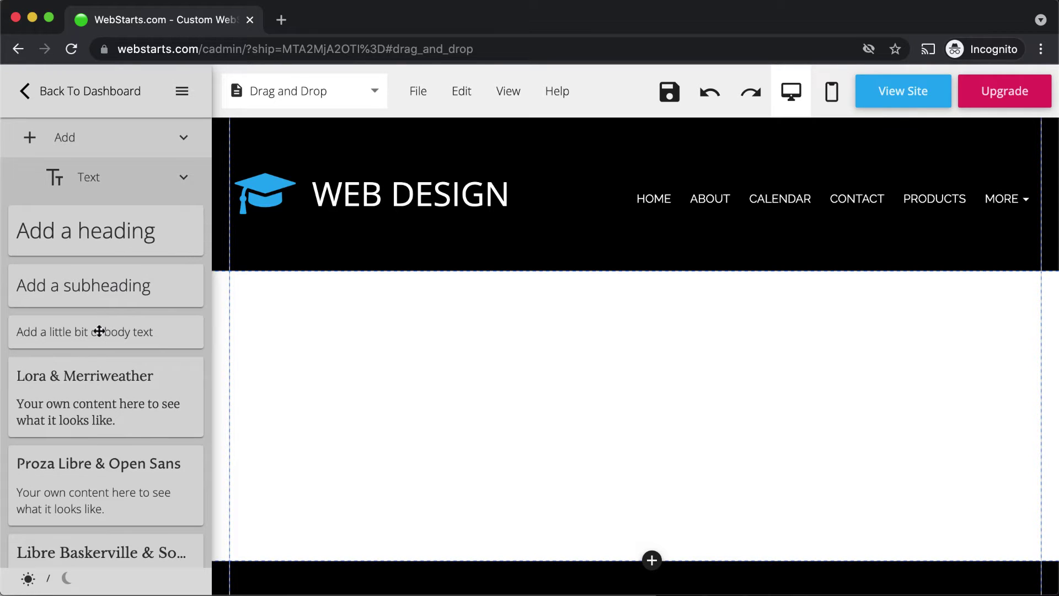
left_click_drag(100, 331, 621, 375)
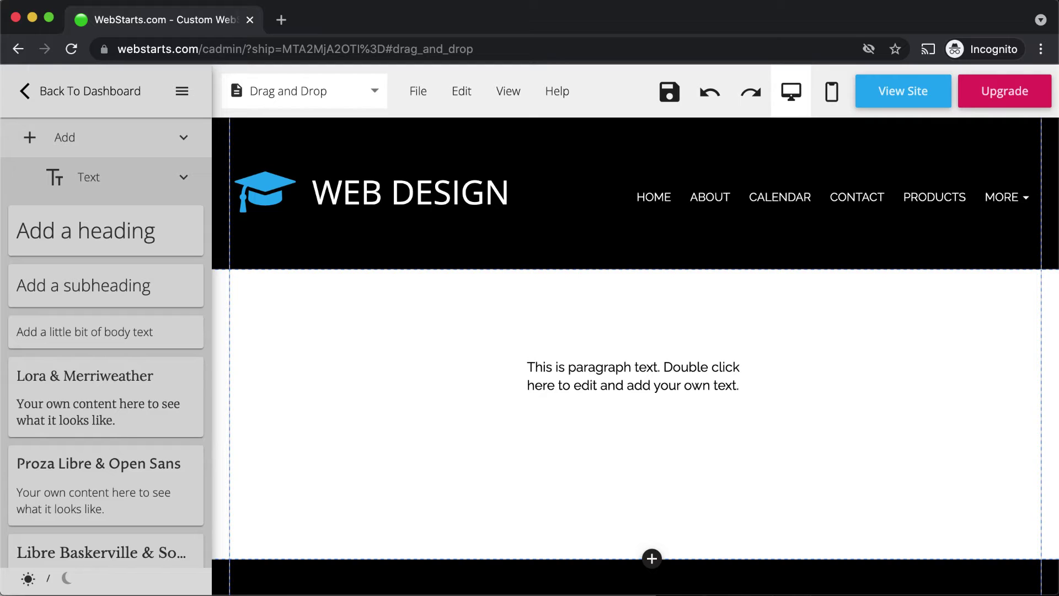
left_click(640, 370)
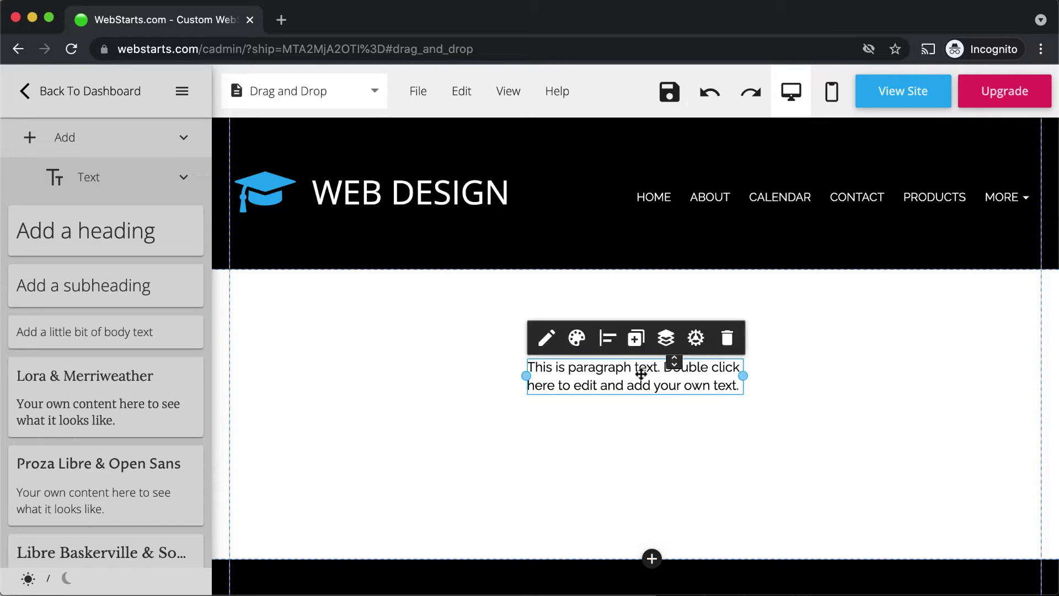
left_click_drag(603, 372, 991, 376)
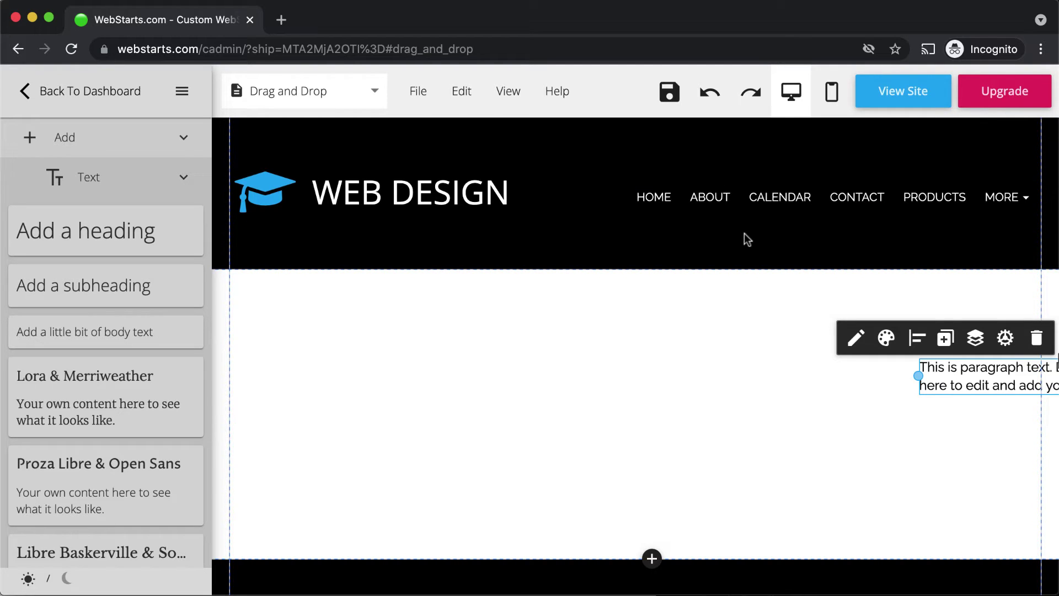
key("super+z")
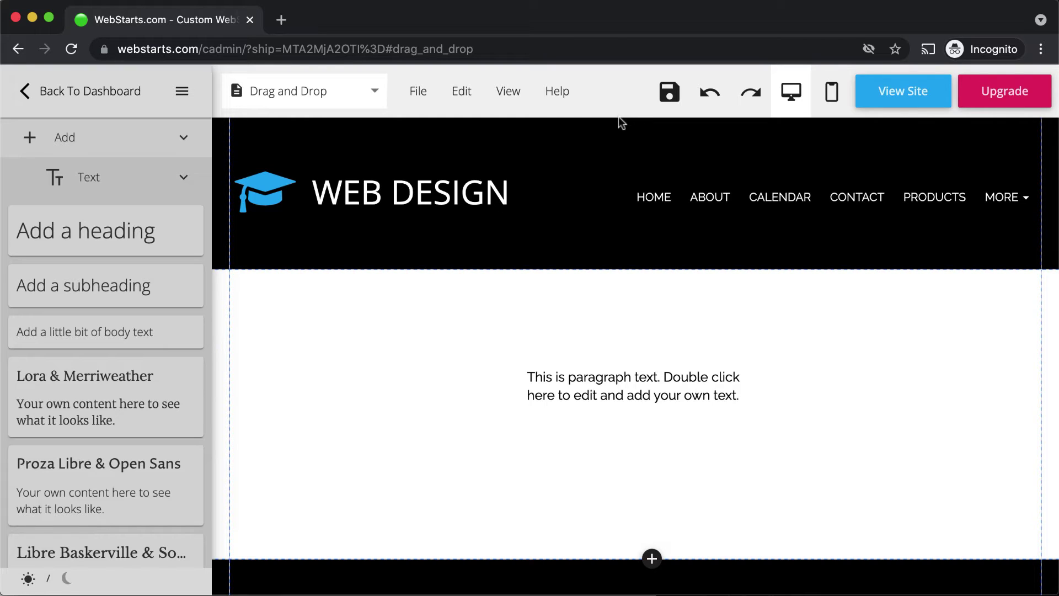
left_click(640, 378)
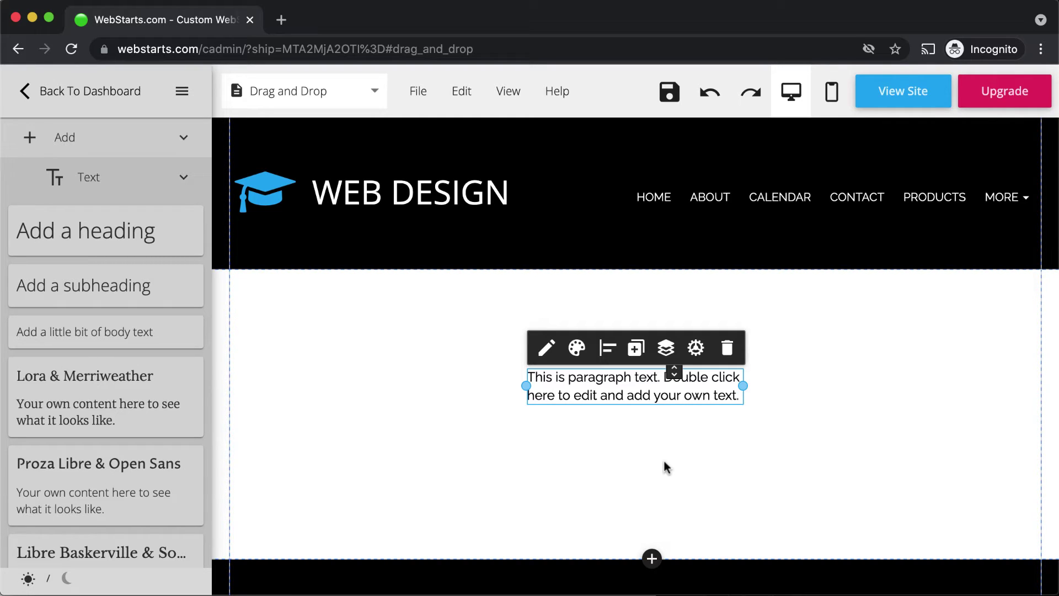
left_click(623, 360)
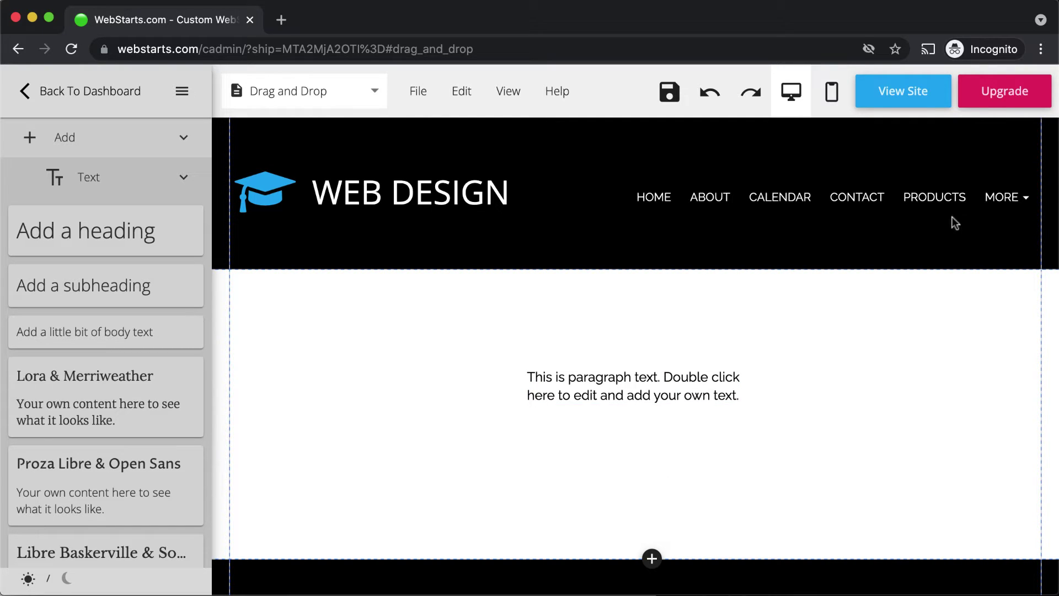
Step: Insert the first male avatar image from the File Manager onto the page
left_click(185, 140)
left_click(180, 142)
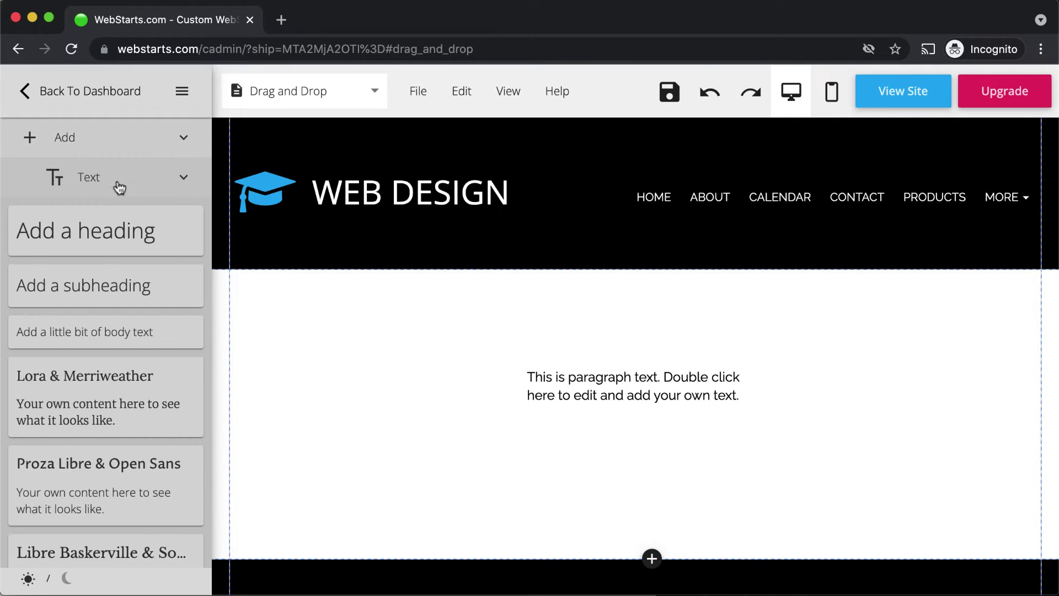
left_click(154, 184)
left_click(94, 220)
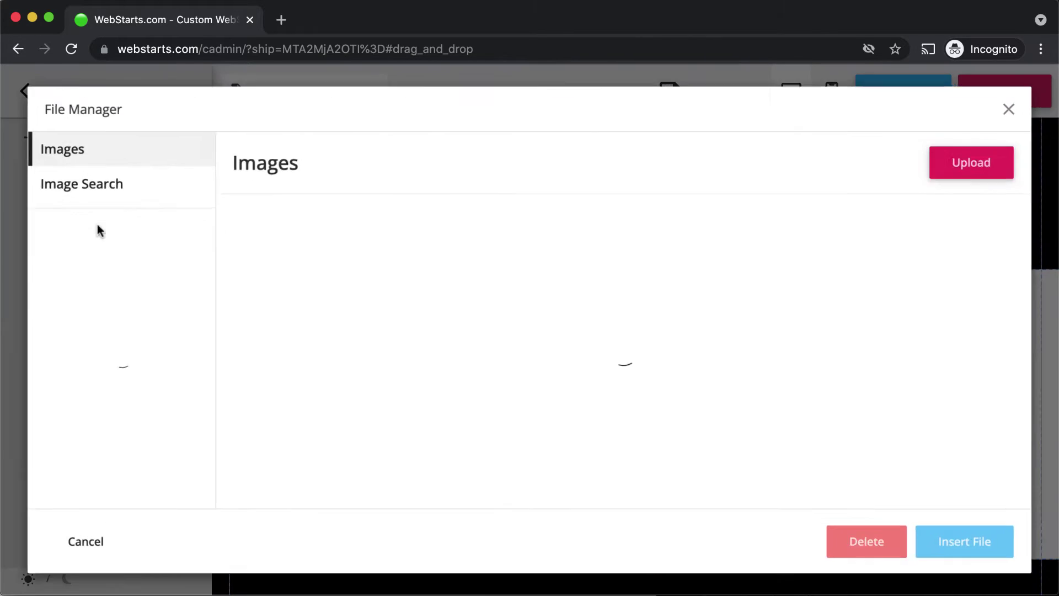
left_click(264, 265)
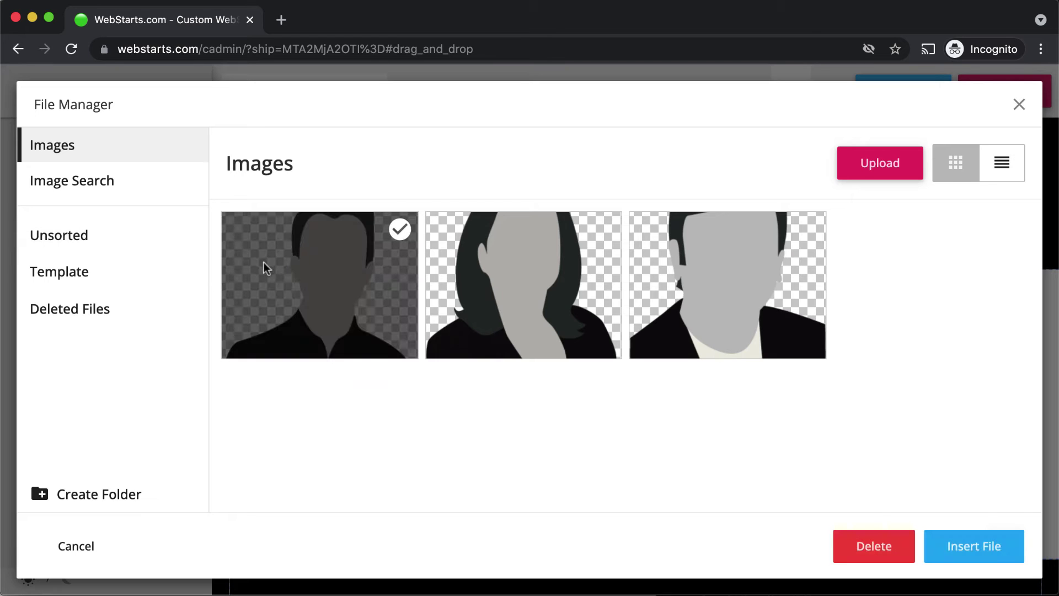
left_click(991, 551)
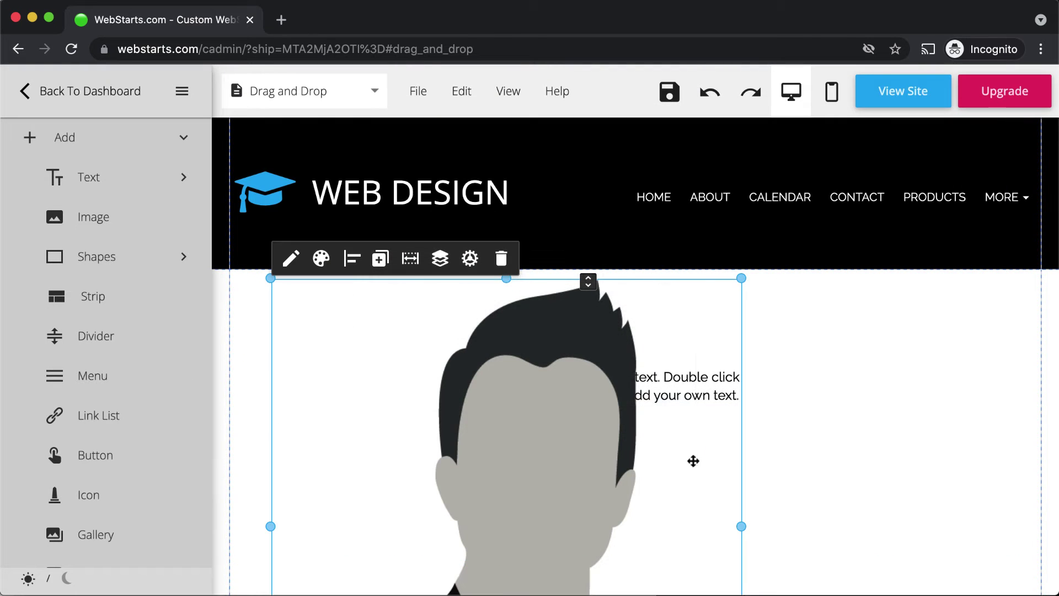
Step: Resize the portrait to about 278×382 so it sits left of the paragraph
scroll(717, 435, "down", 4)
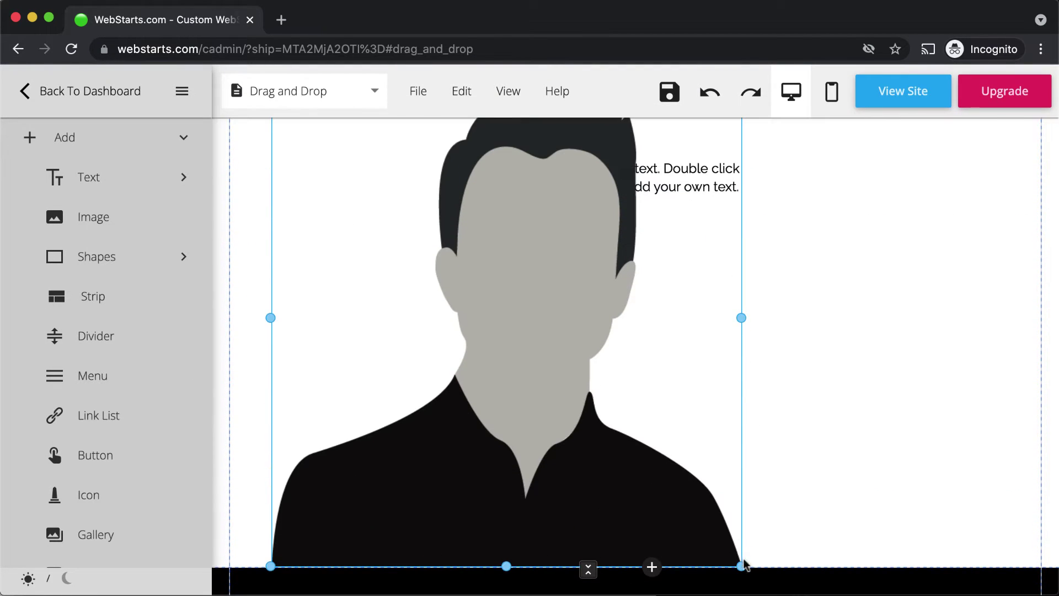
left_click_drag(740, 566, 501, 404)
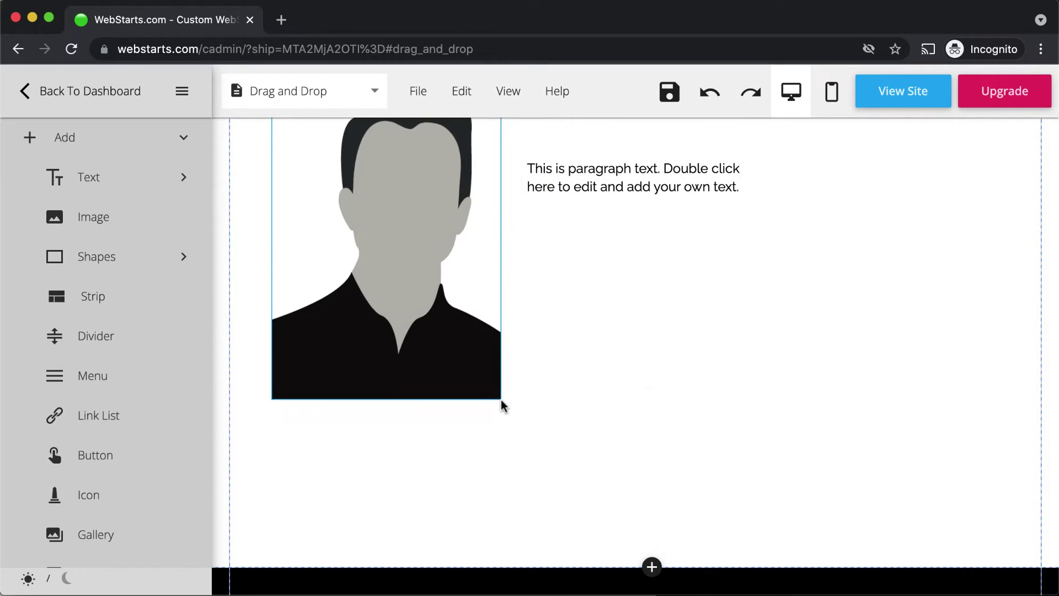
left_click_drag(386, 485, 386, 396)
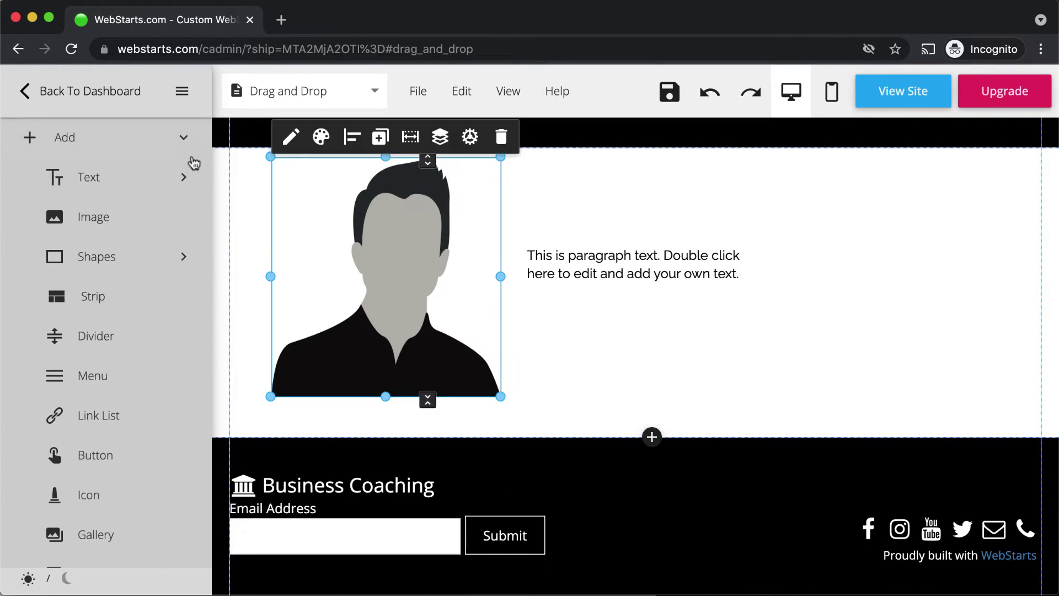
Step: Add a horizontal divider line just below the paragraph, right of the portrait
left_click(96, 336)
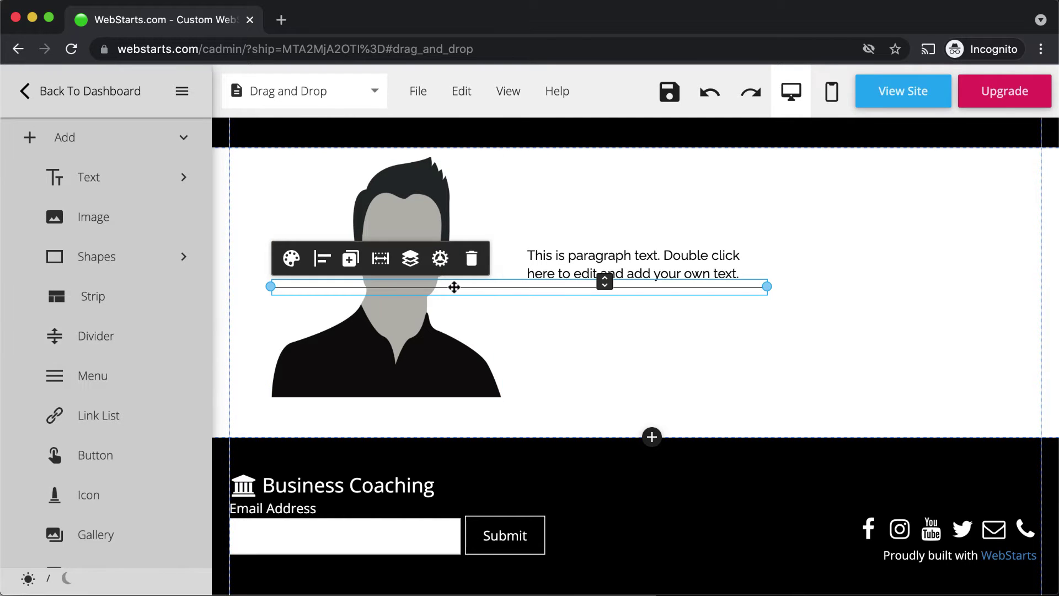
left_click_drag(454, 286, 709, 303)
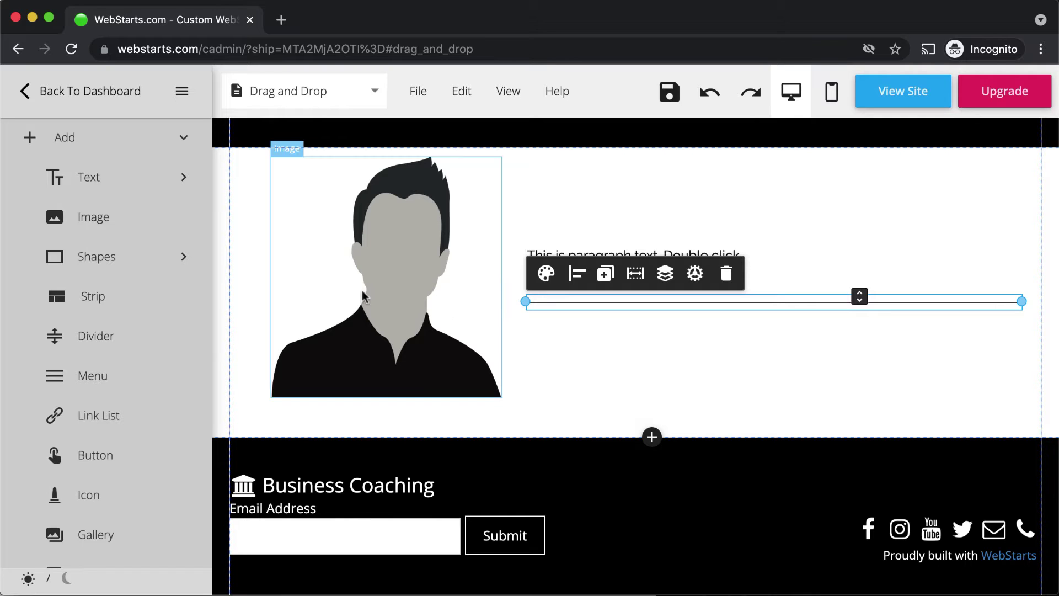
scroll(173, 296, "down", 1)
scroll(165, 281, "down", 7)
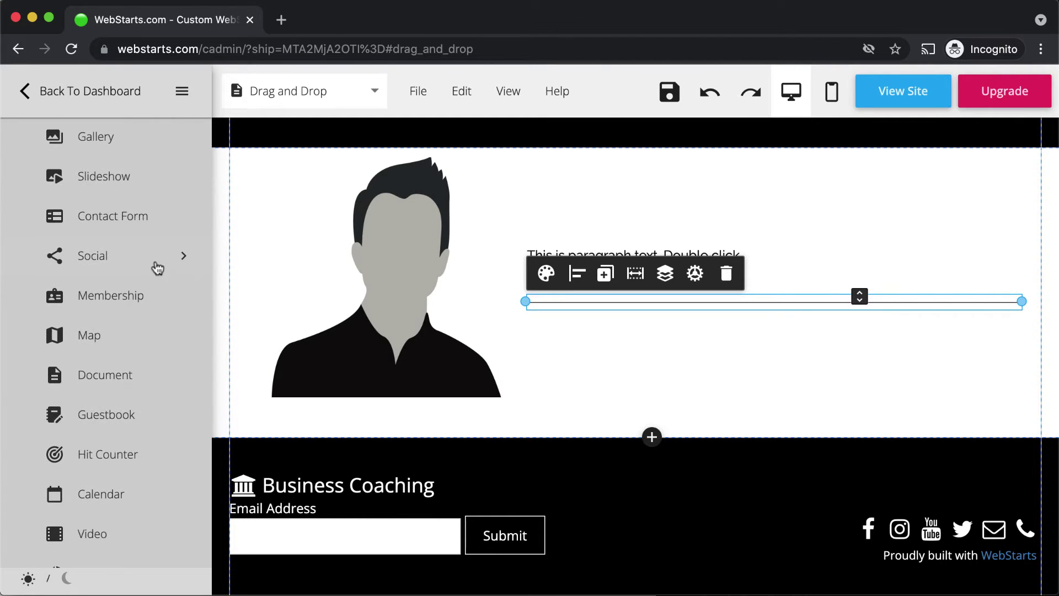
Step: Place a Social Bar below the divider, its bottom aligned with the portrait's bottom
left_click(155, 266)
left_click_drag(113, 297, 722, 363)
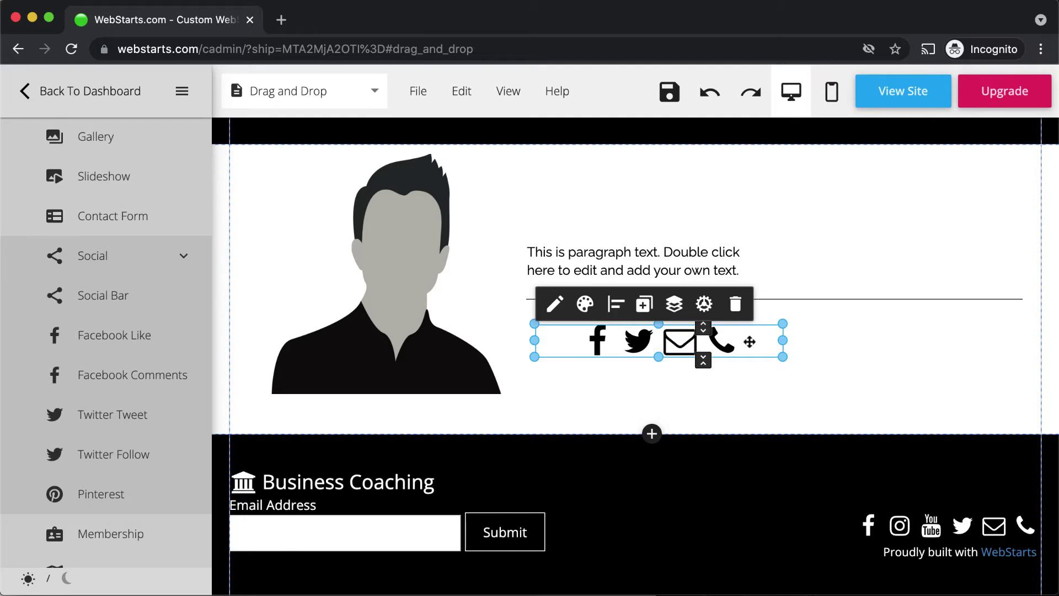
left_click_drag(749, 342, 740, 341)
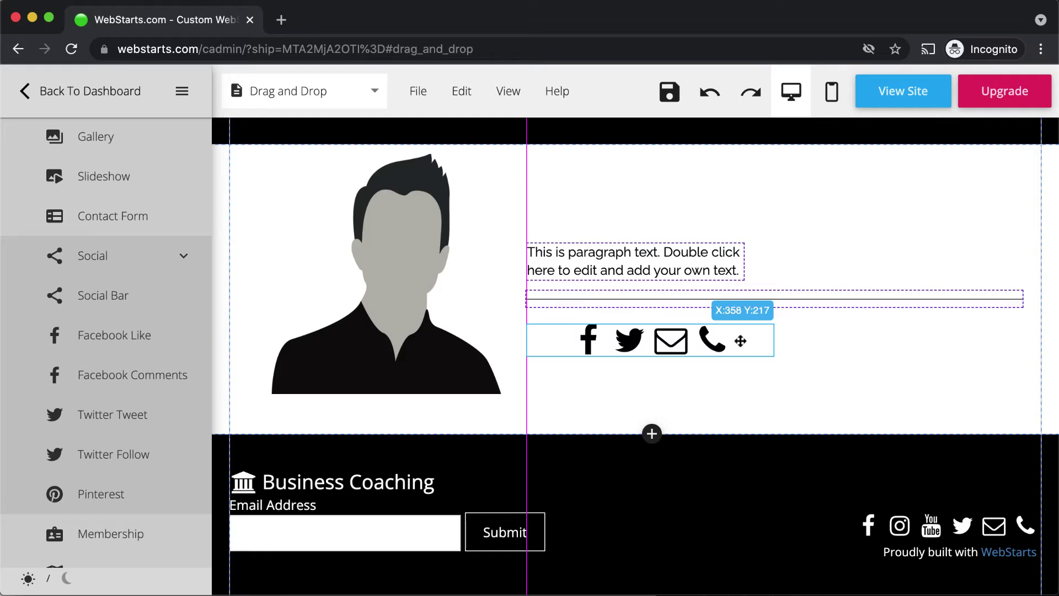
left_click_drag(740, 341, 707, 375)
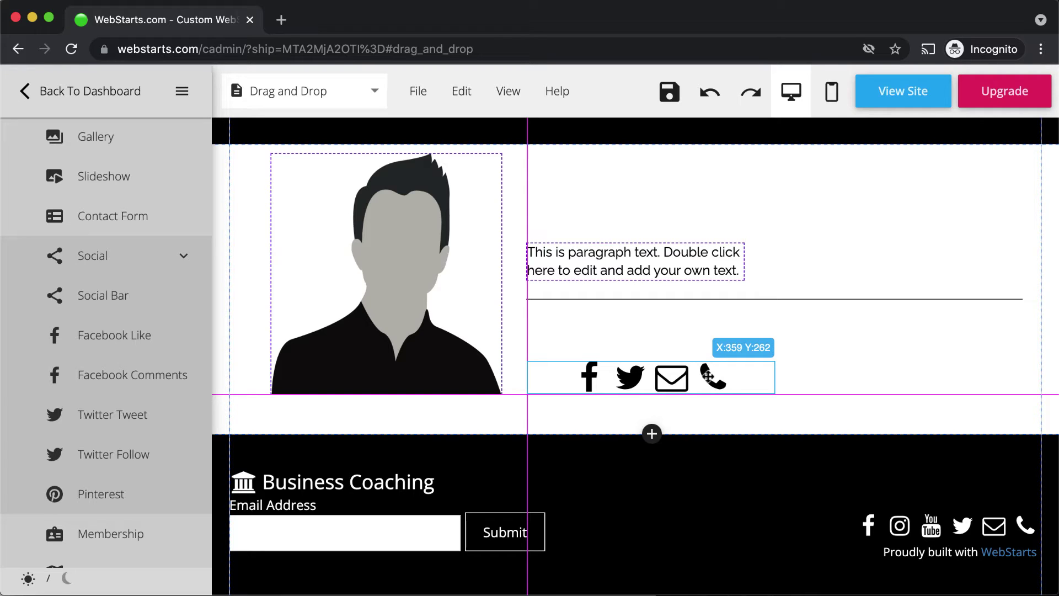
left_click_drag(708, 376, 707, 376)
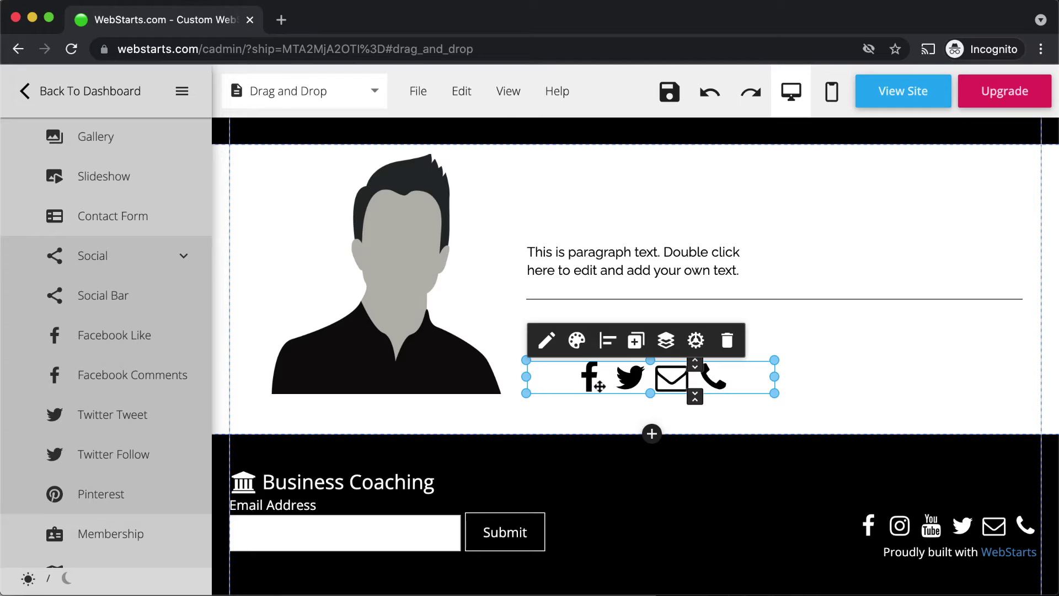
Step: Fine-tune the social icon bar's position with arrow-key nudges, keeping it below the divider
key("Left")
key("Left")
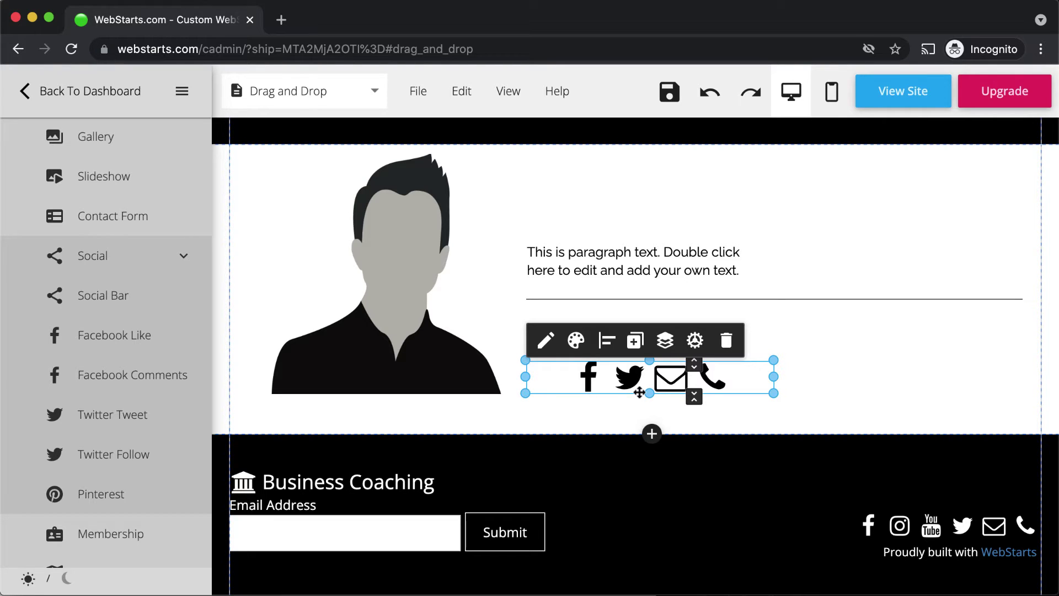
key("Left")
key("Left")
key("Left")
key("Left")
key("Left")
key("Left")
key("Left")
key("Left")
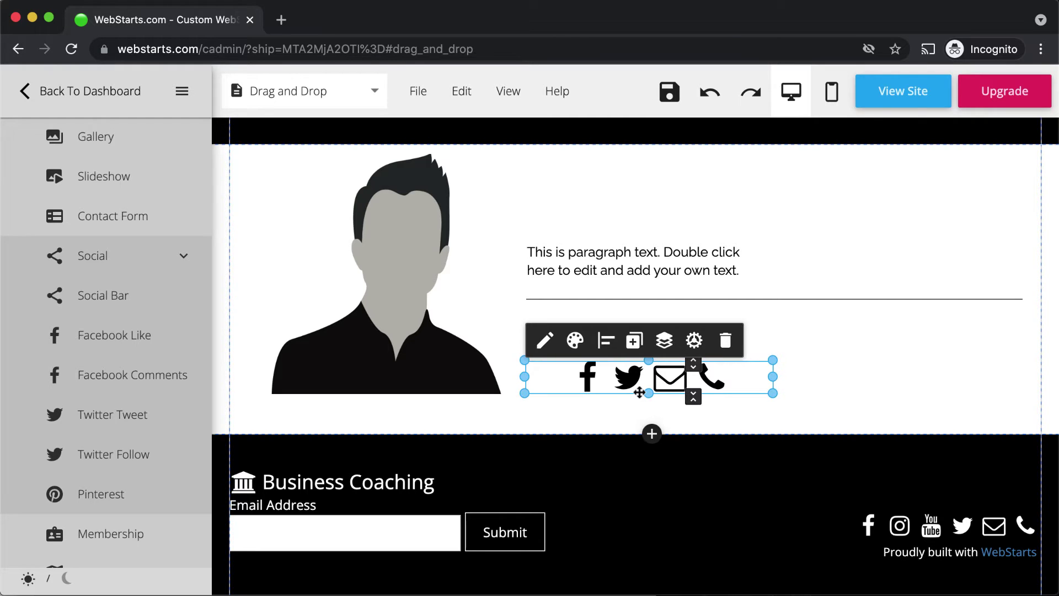
key("Right")
key("Right")
key("Right")
key("Right")
key("Right")
key("Right")
key("Right")
key("Right")
key("Right")
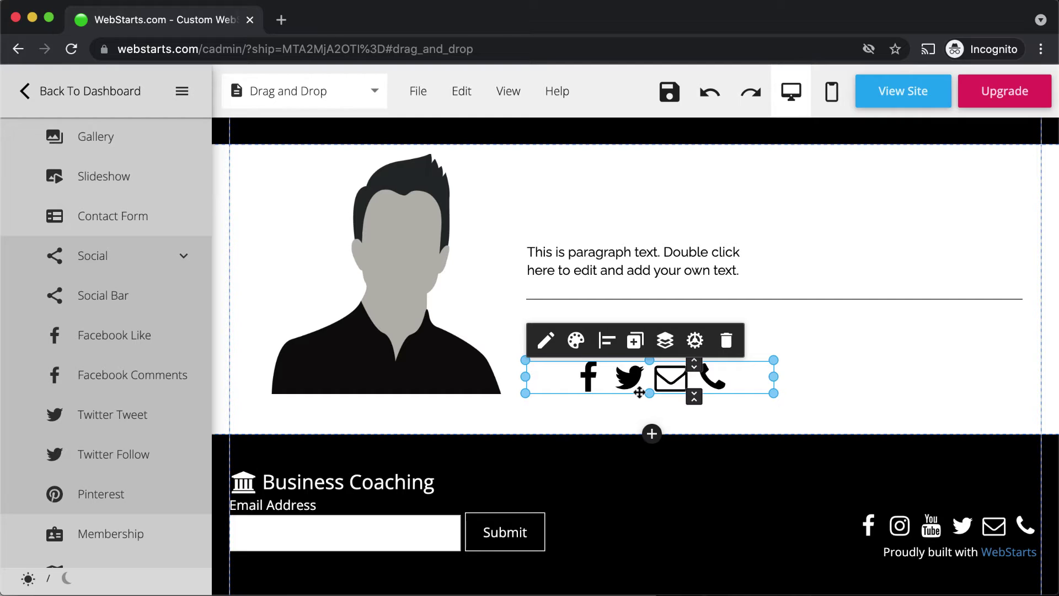
key("Right")
key("Right")
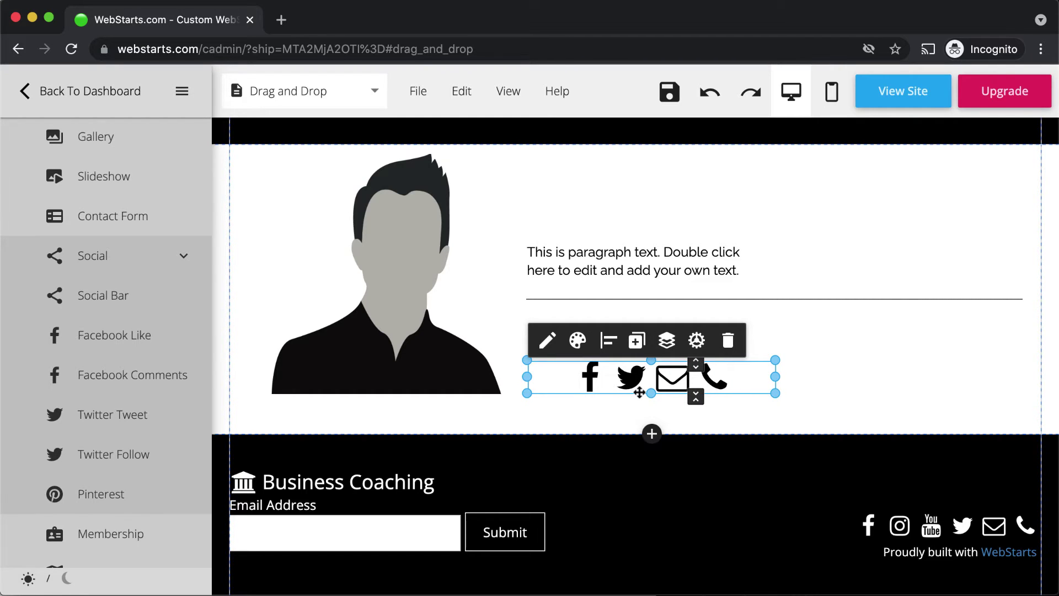
key("shift+Up")
key("shift+Up")
key("shift+Up")
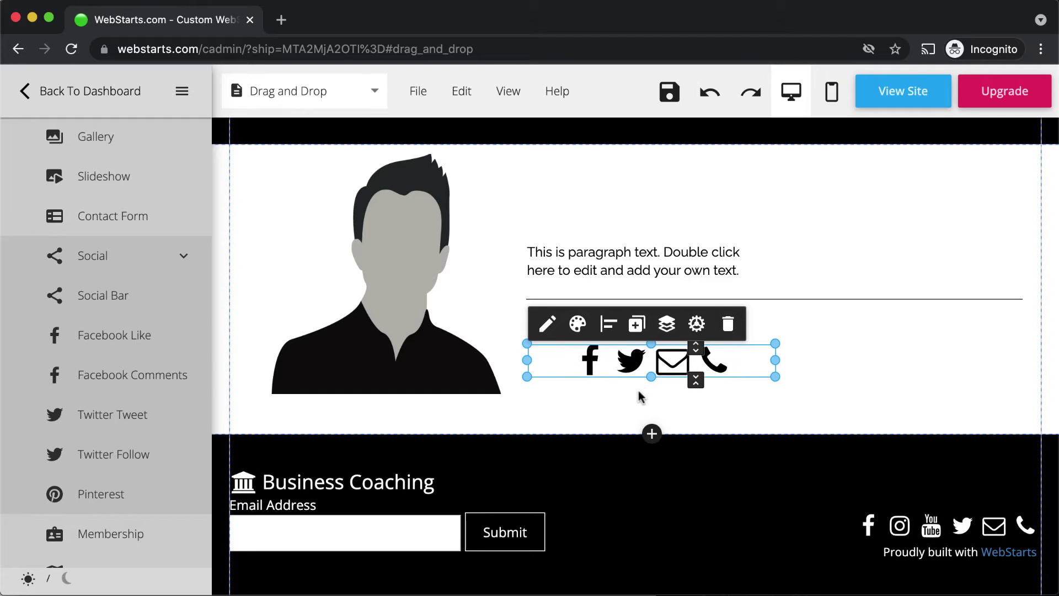
key("shift+Down")
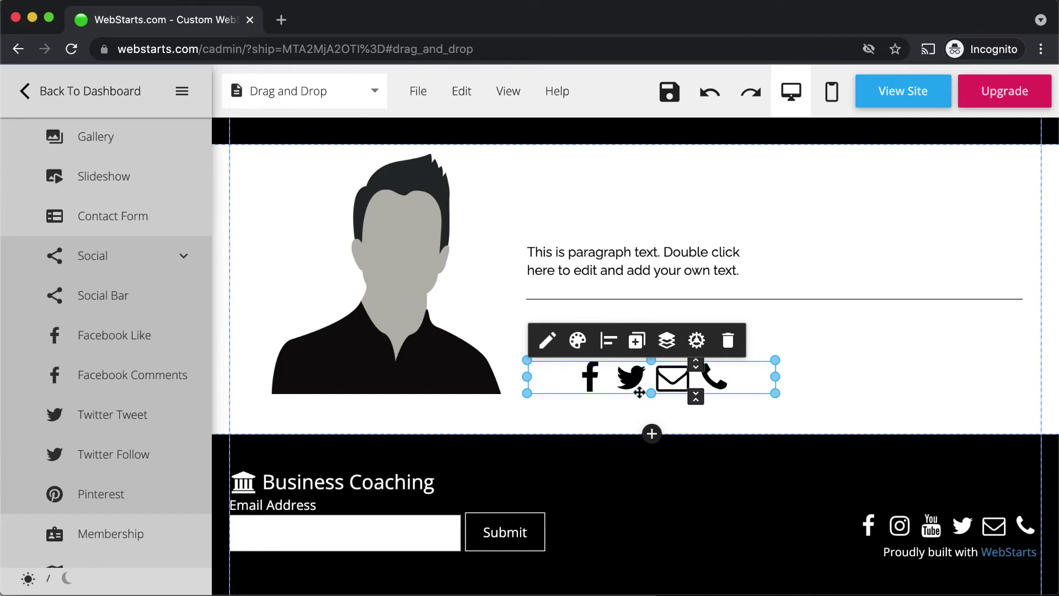
Step: Move the paragraph up to X:351 Y:30, level with the portrait's top
left_click(668, 252)
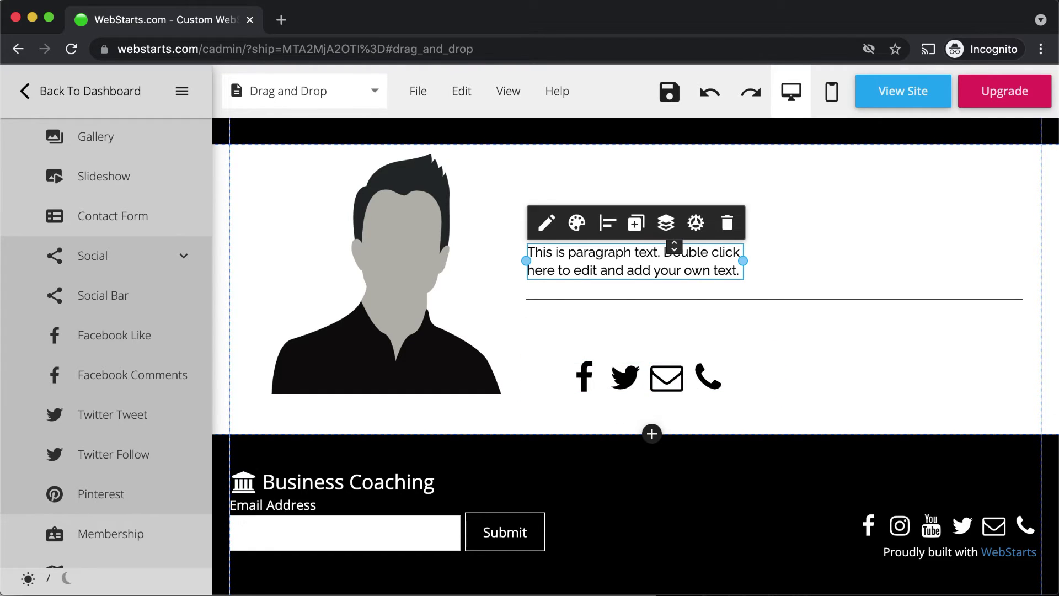
left_click_drag(675, 248, 628, 185)
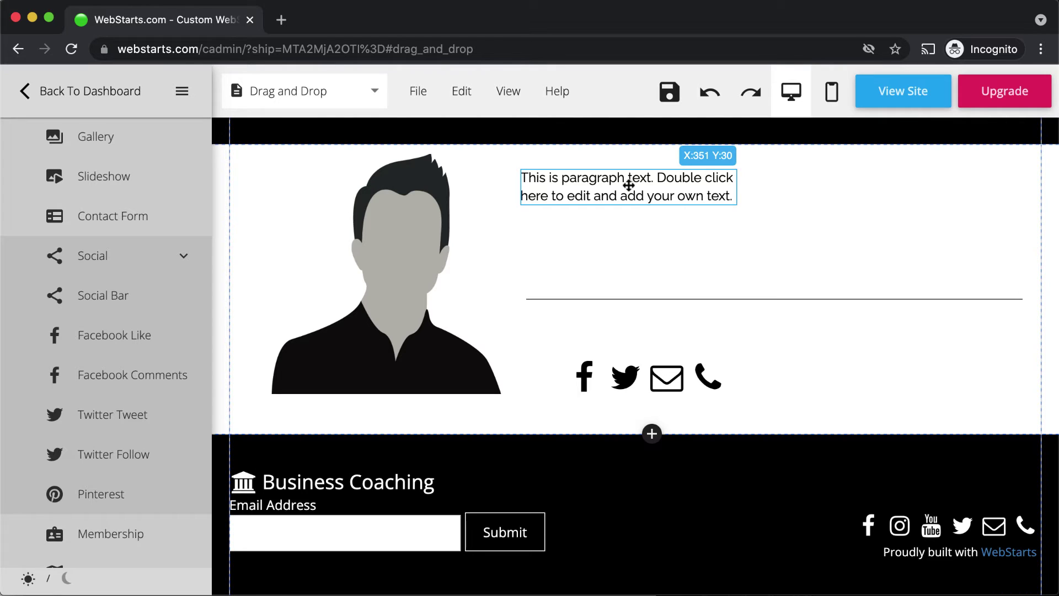
left_click_drag(629, 186, 629, 185)
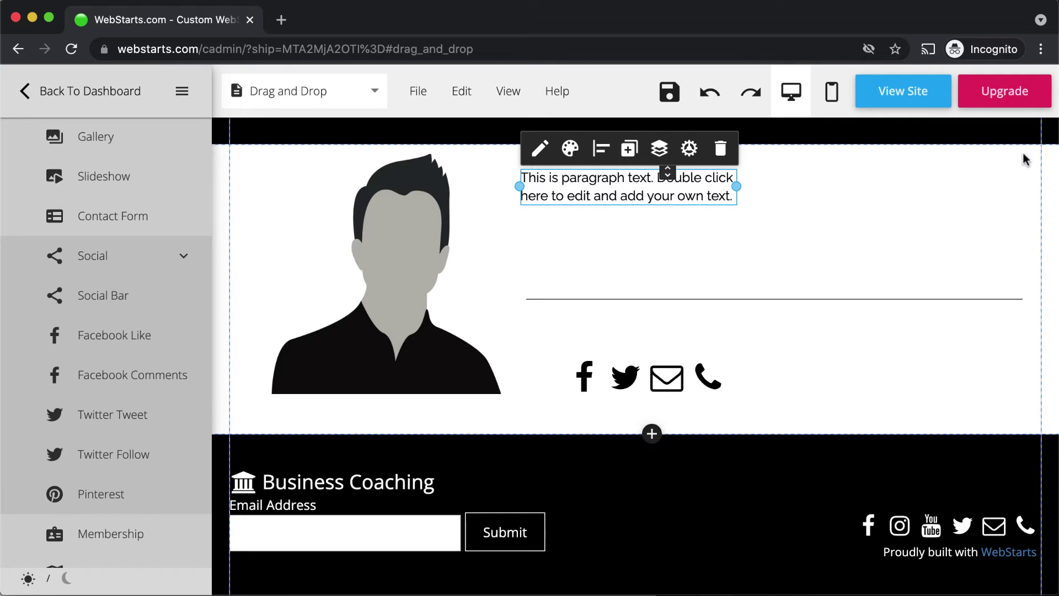
left_click(947, 144)
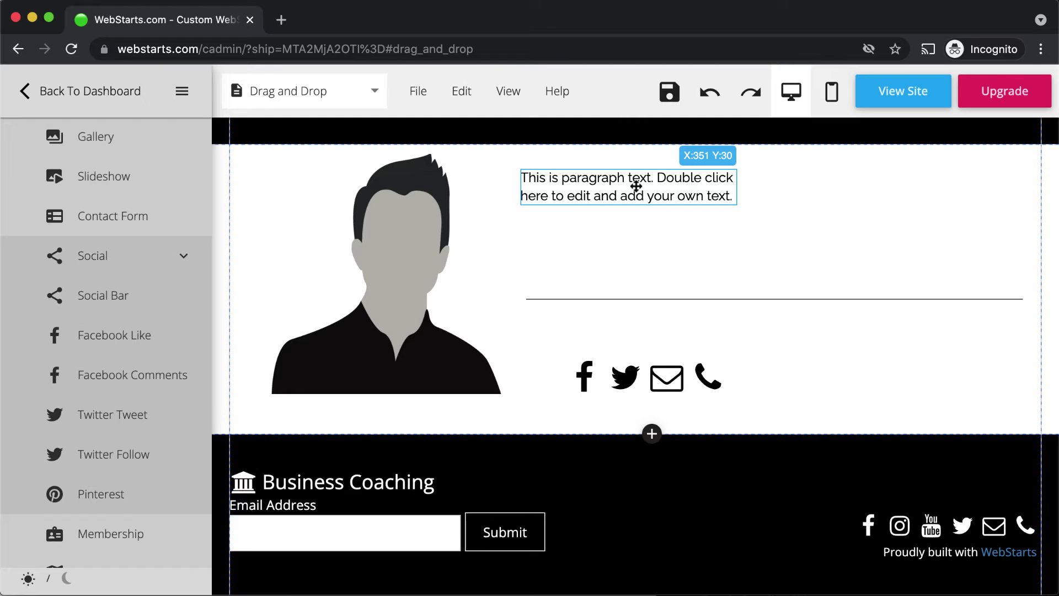
key("Right")
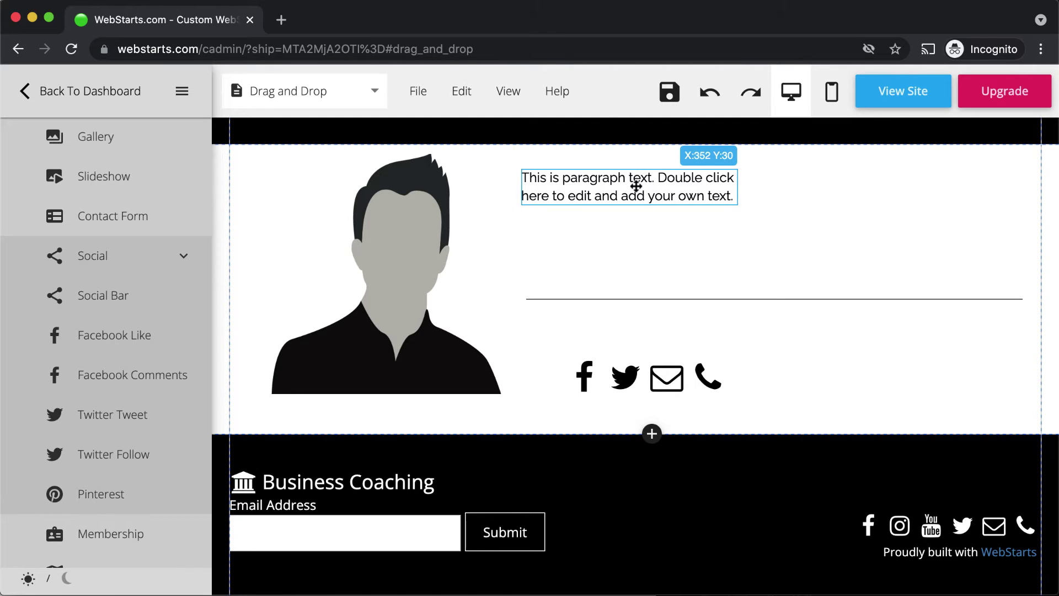
key("Left")
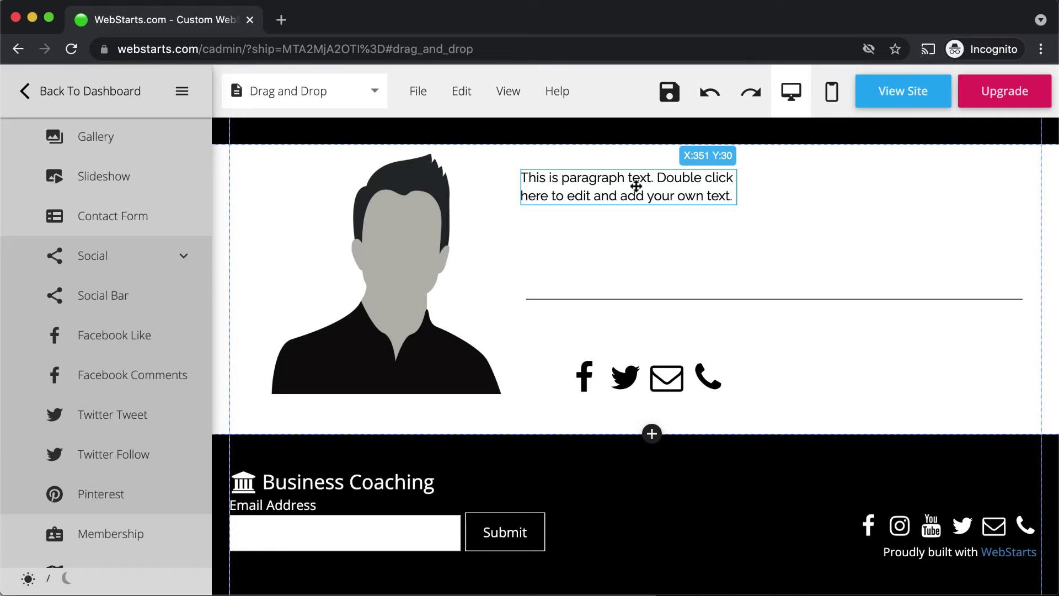
key("Left")
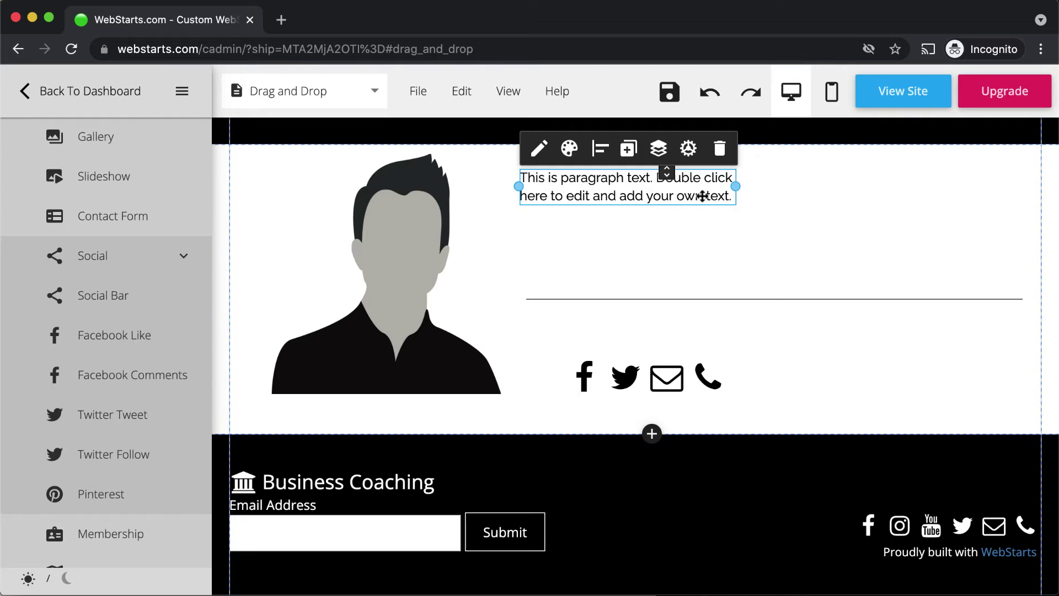
Step: Try Align Left, Center and Right on the paragraph, ending right-aligned
left_click(601, 153)
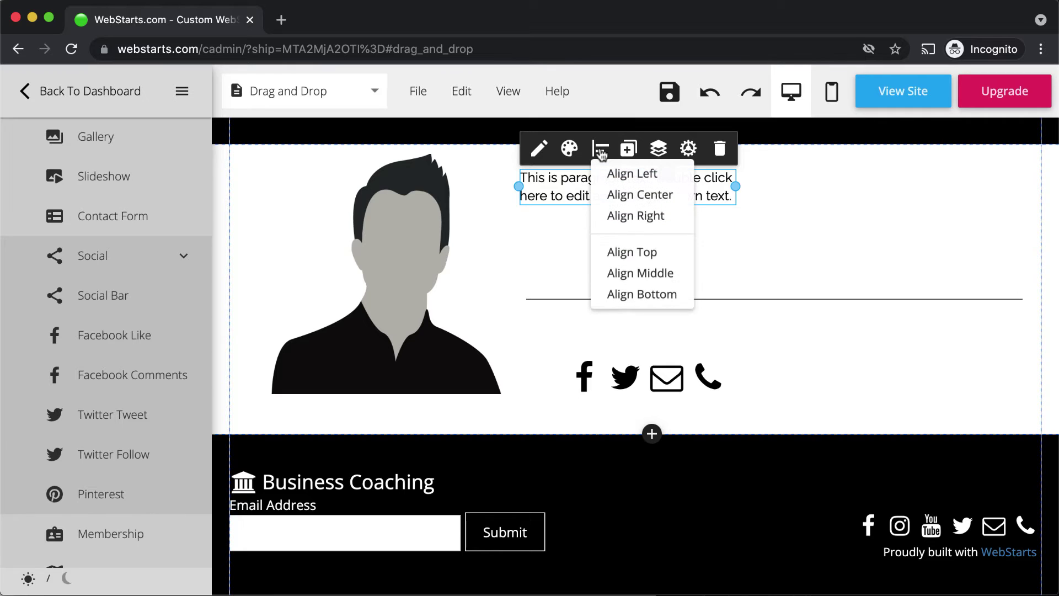
left_click(616, 175)
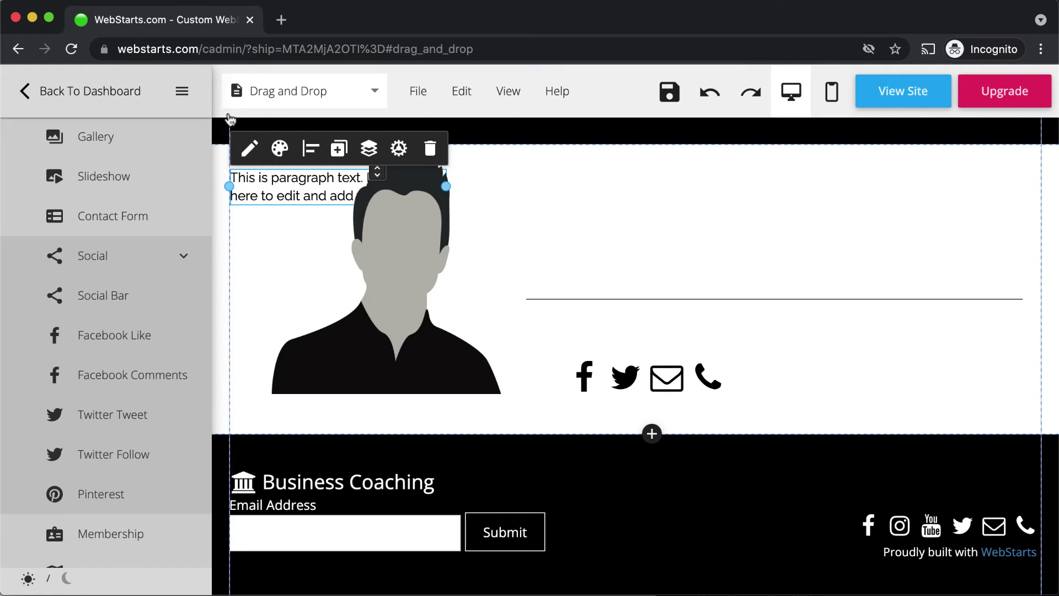
left_click(310, 149)
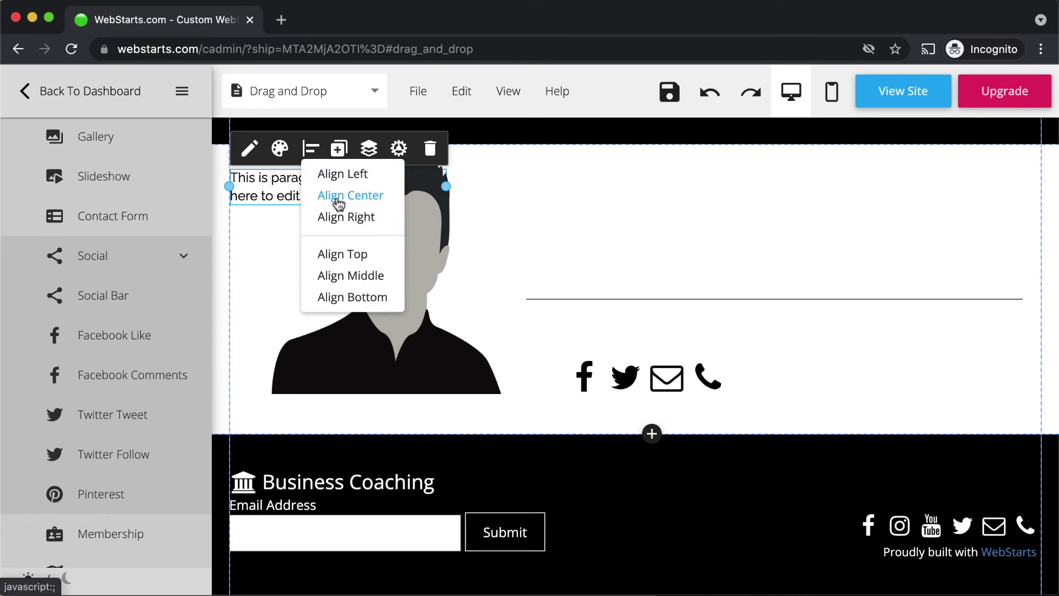
left_click(339, 196)
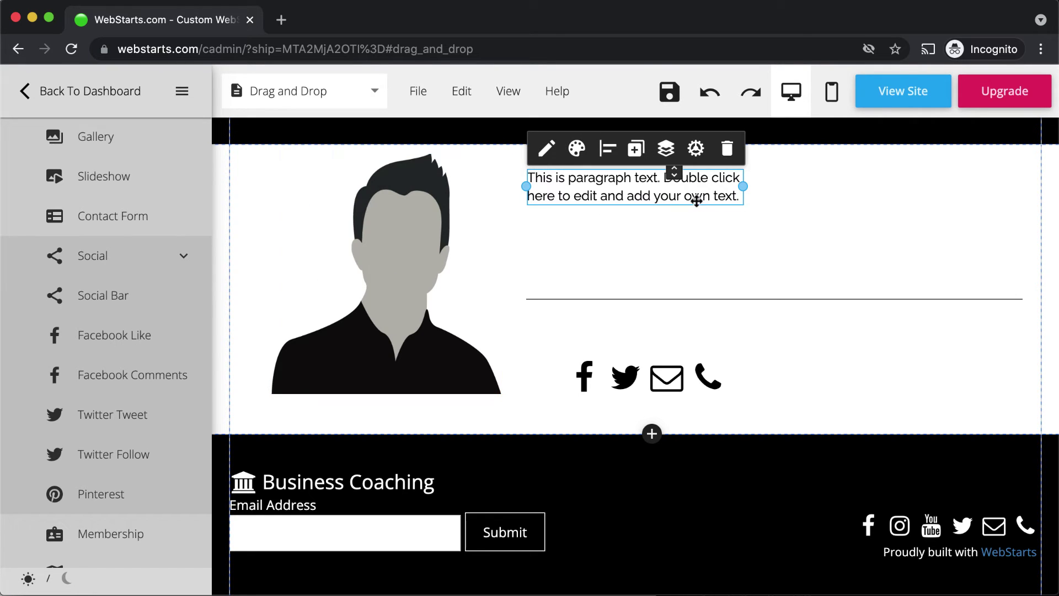
left_click(607, 149)
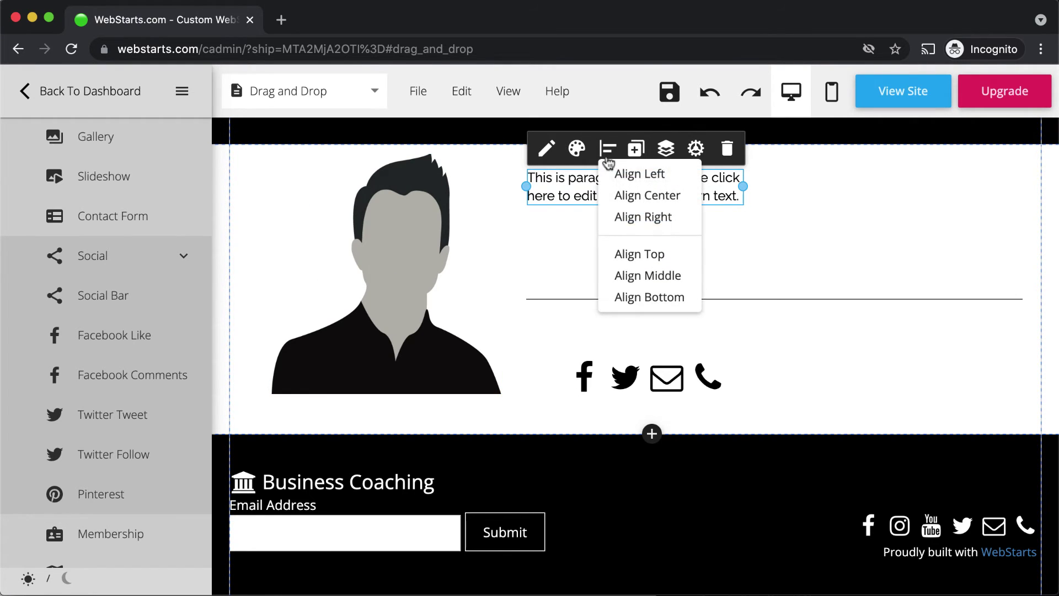
left_click(638, 220)
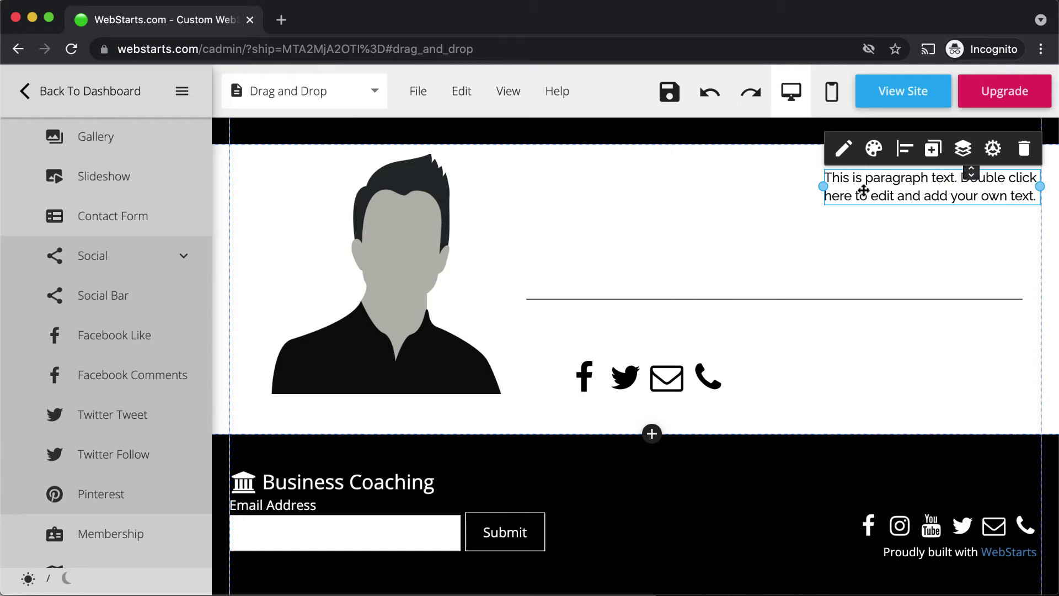
Step: Try Align Top and Middle, leaving the paragraph bottom-aligned in the section
left_click(905, 156)
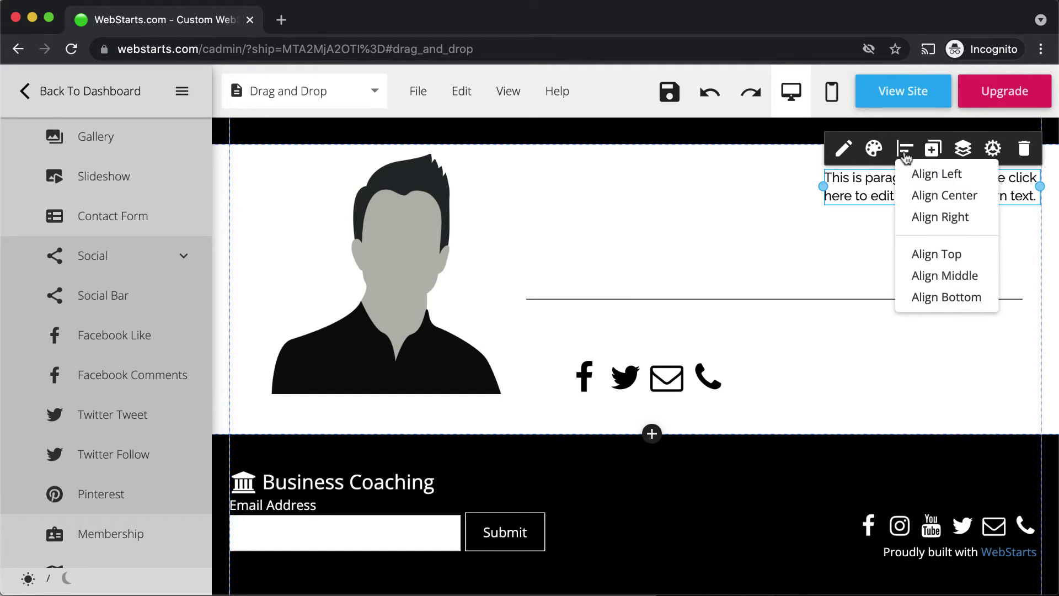
left_click(922, 255)
left_click(905, 200)
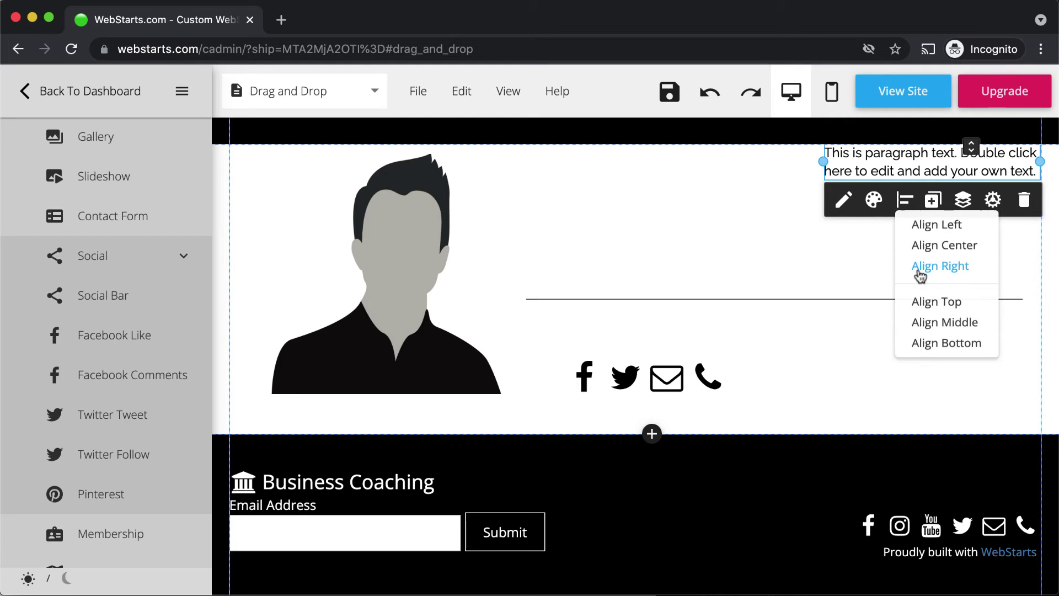
left_click(932, 326)
left_click(905, 250)
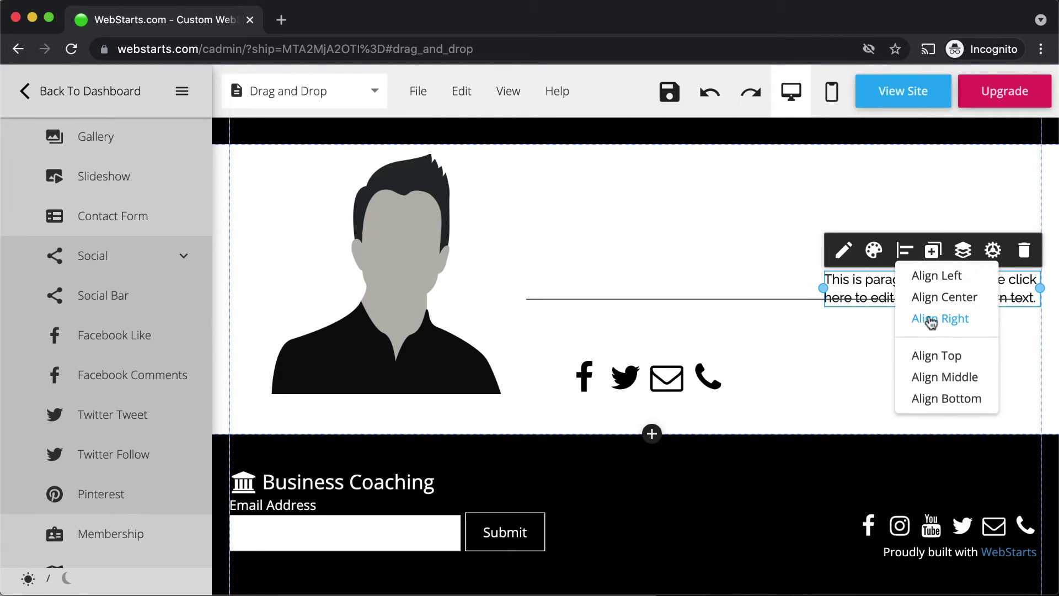
left_click(947, 414)
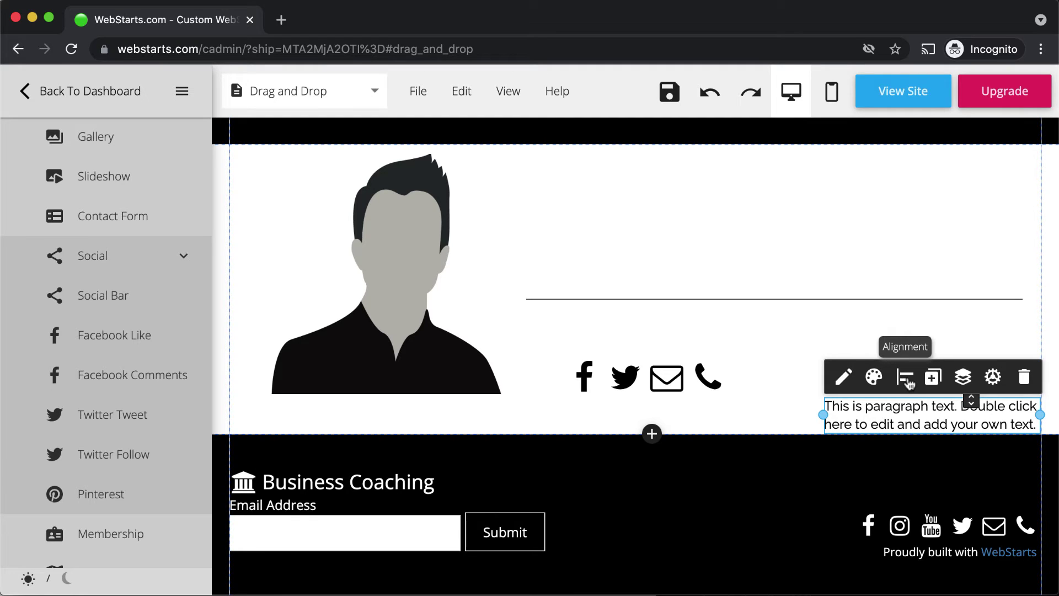
Step: Add a Box shape right of the portrait and widen it to W:576
left_click(246, 265)
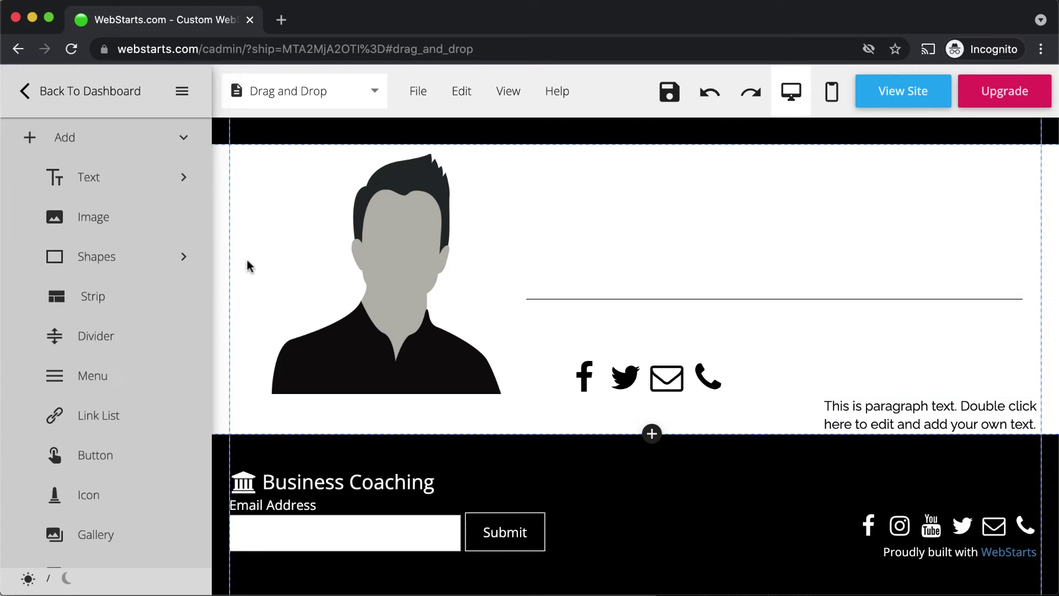
left_click(156, 261)
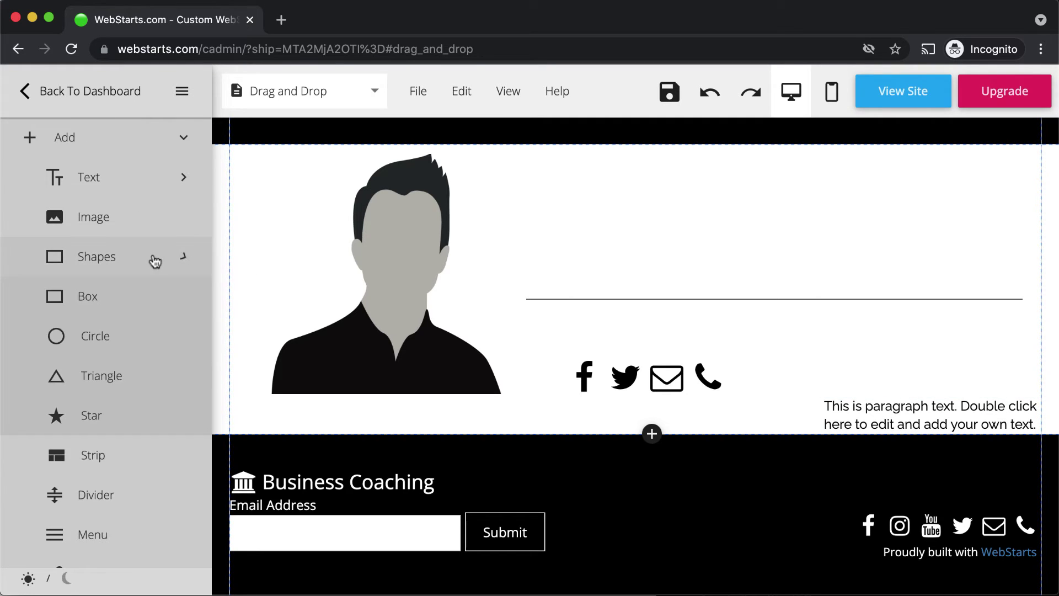
left_click(115, 294)
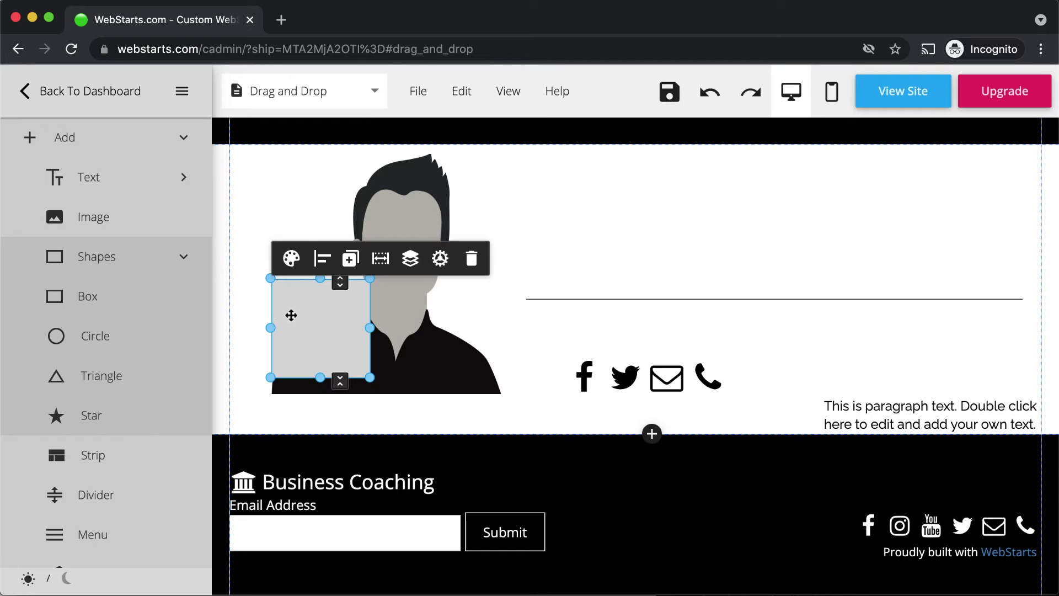
left_click_drag(290, 314, 549, 210)
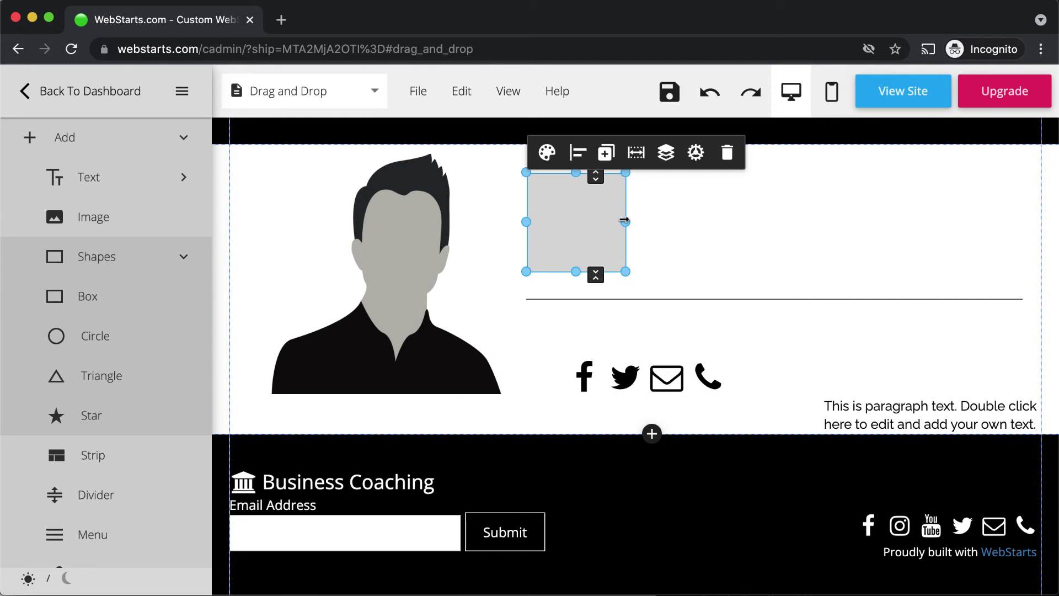
left_click_drag(629, 227, 1026, 246)
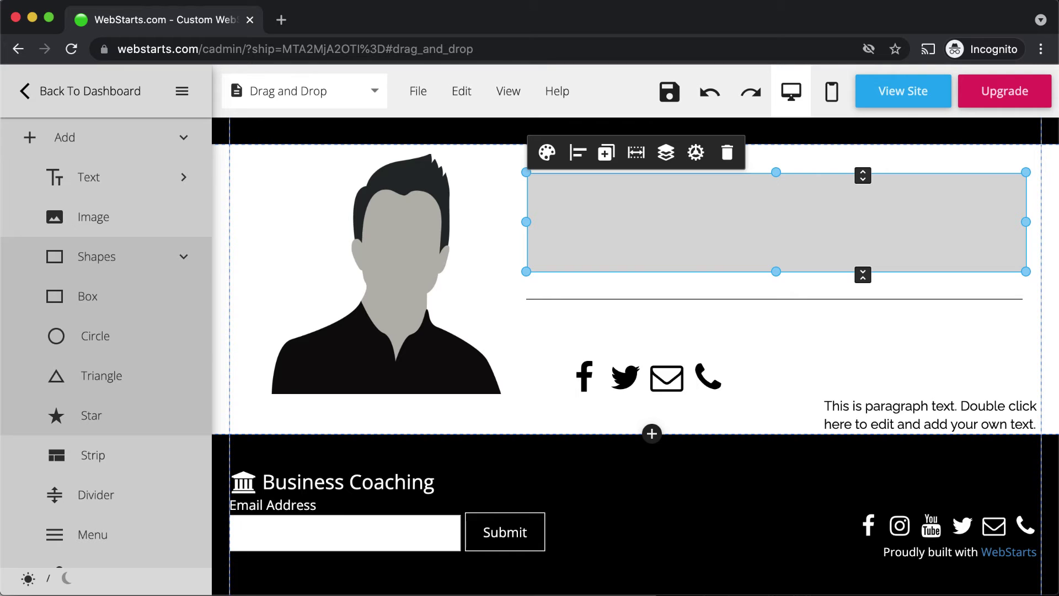
left_click(920, 417)
Step: Drag the paragraph into the grey box and apply Align Center and Align Middle
left_click_drag(920, 417, 782, 223)
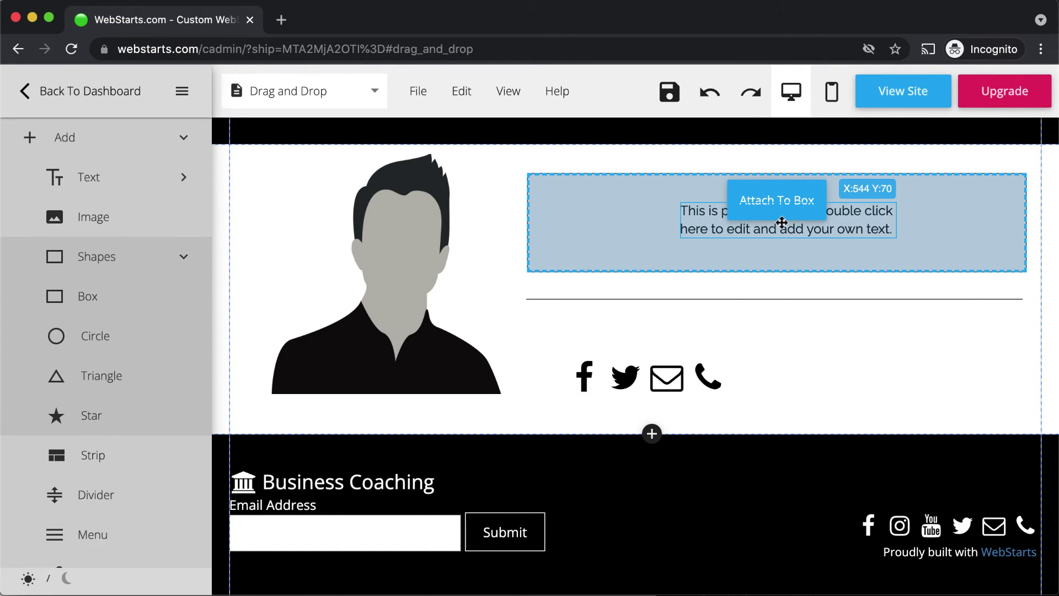
left_click_drag(782, 222, 782, 225)
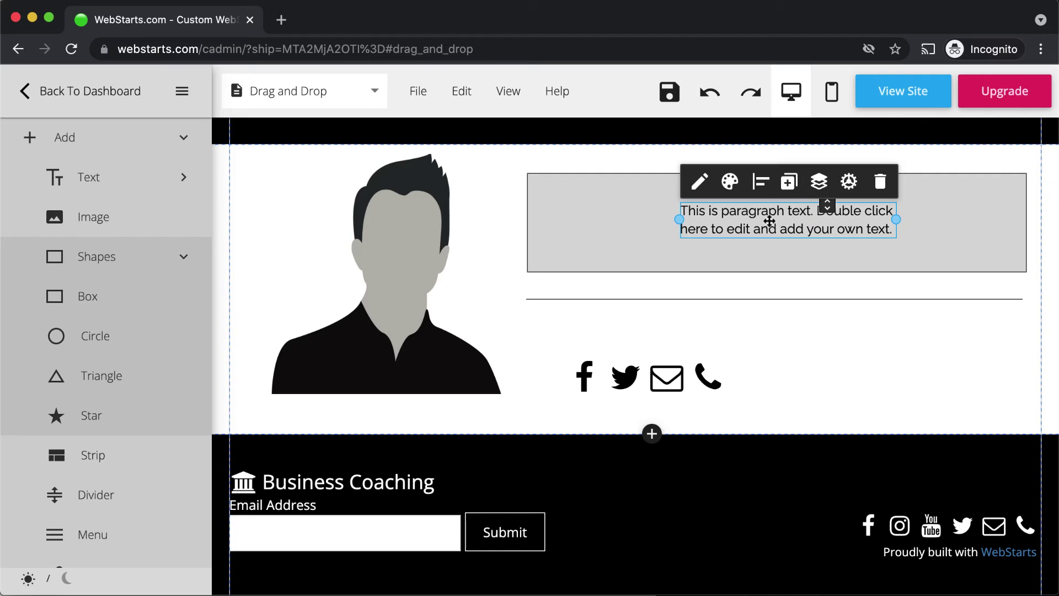
left_click(760, 181)
left_click(765, 206)
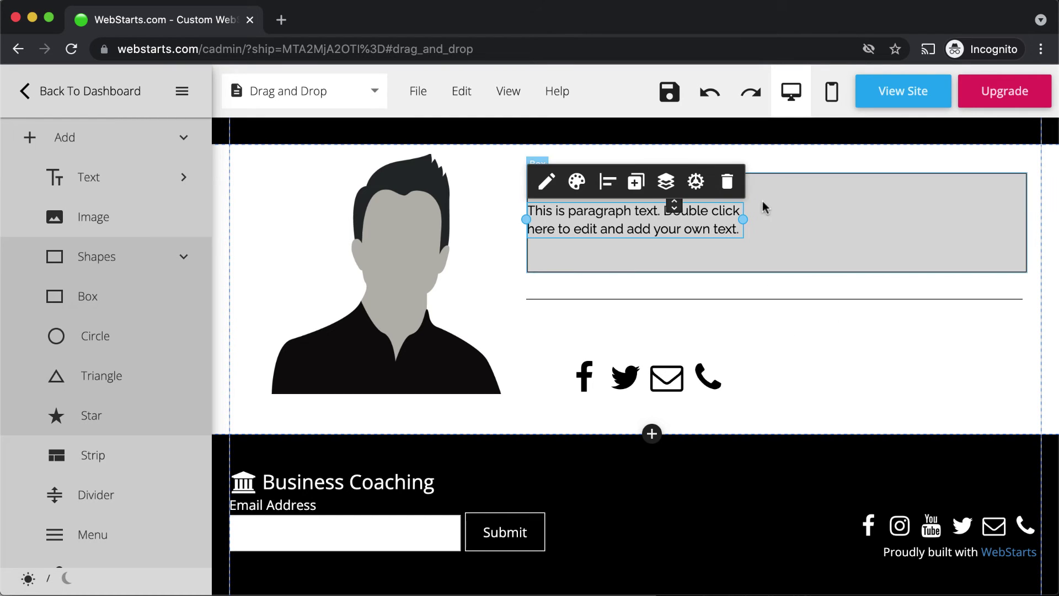
left_click(609, 182)
left_click(631, 227)
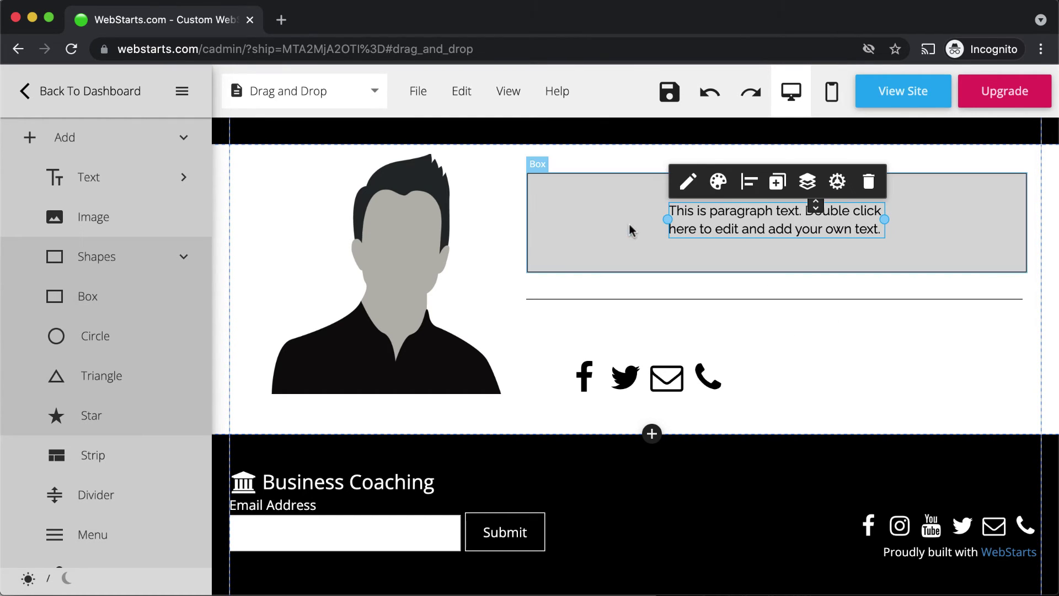
left_click(748, 183)
left_click(768, 309)
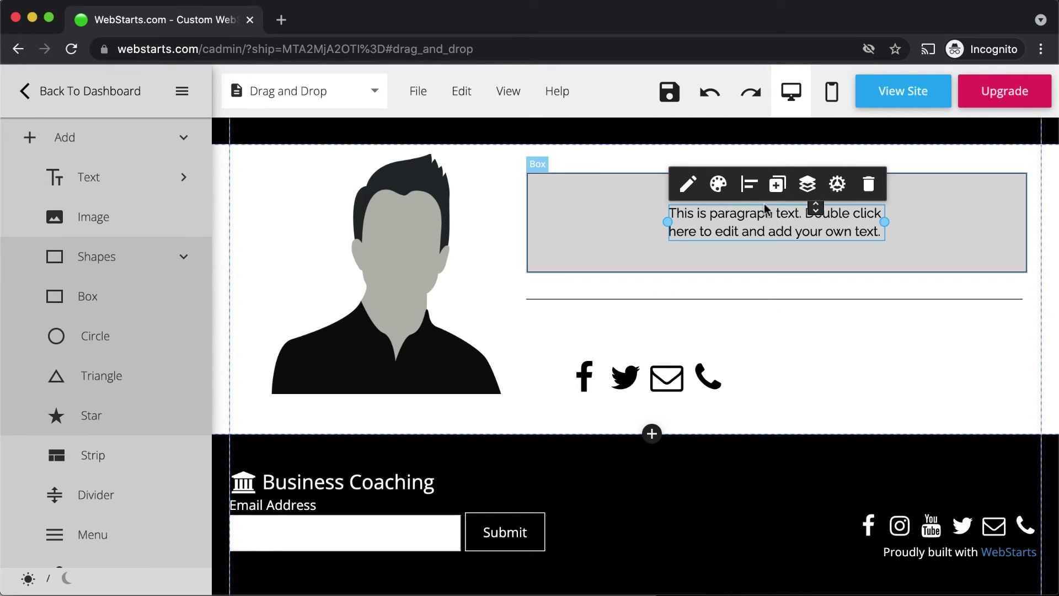
left_click(749, 184)
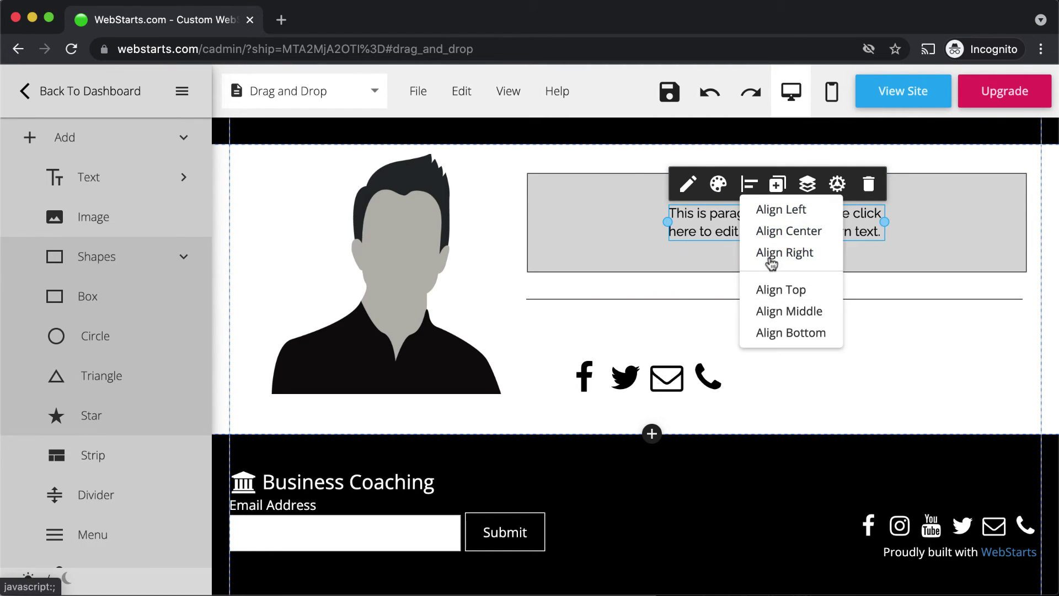
left_click(776, 288)
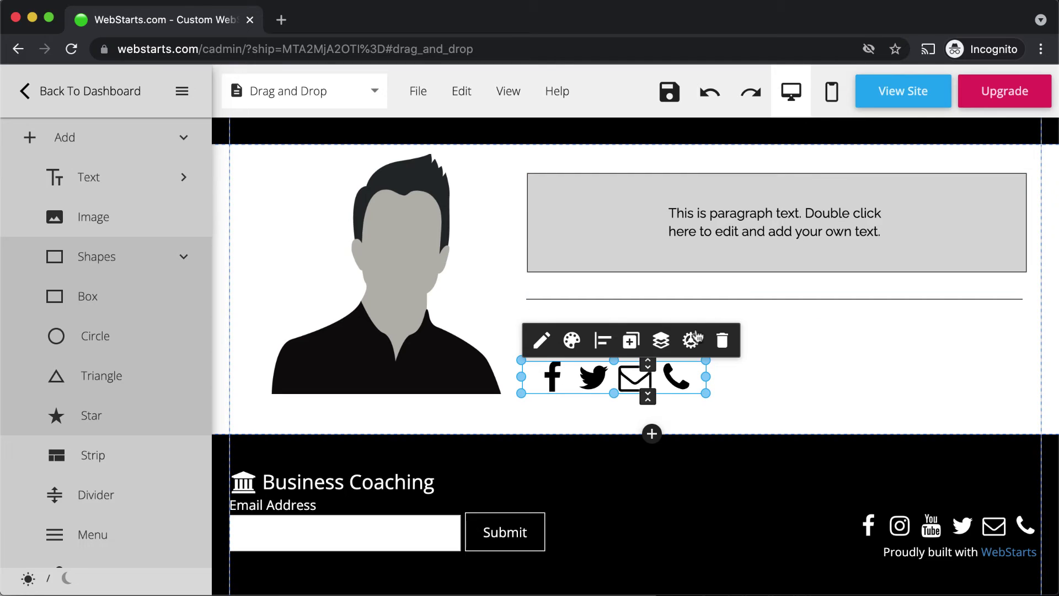
Step: Move the social icons to the back, slide the portrait over the box, then Select All
left_click(661, 342)
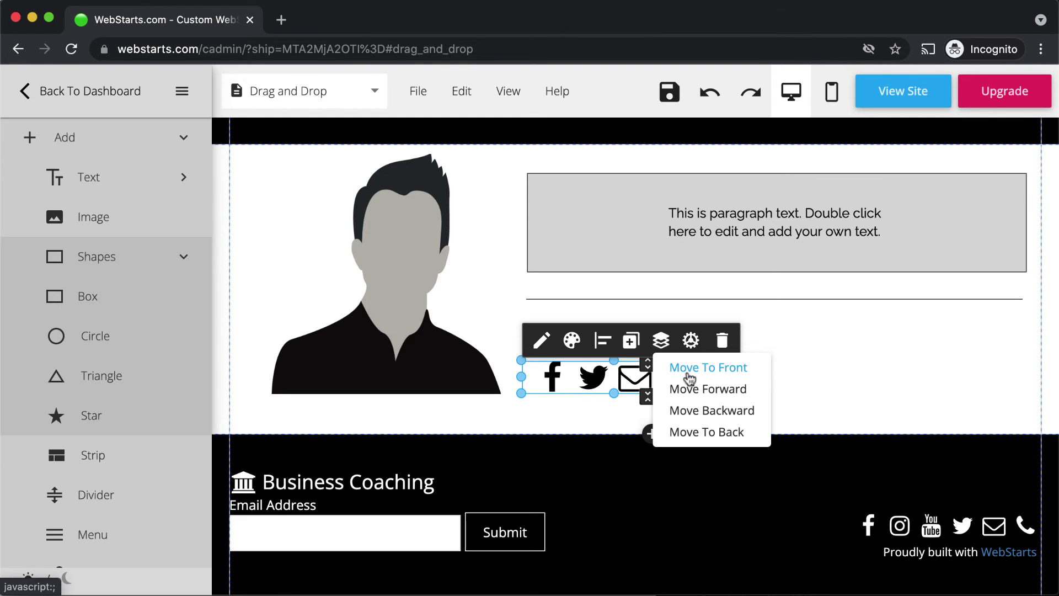
left_click(699, 431)
left_click(418, 293)
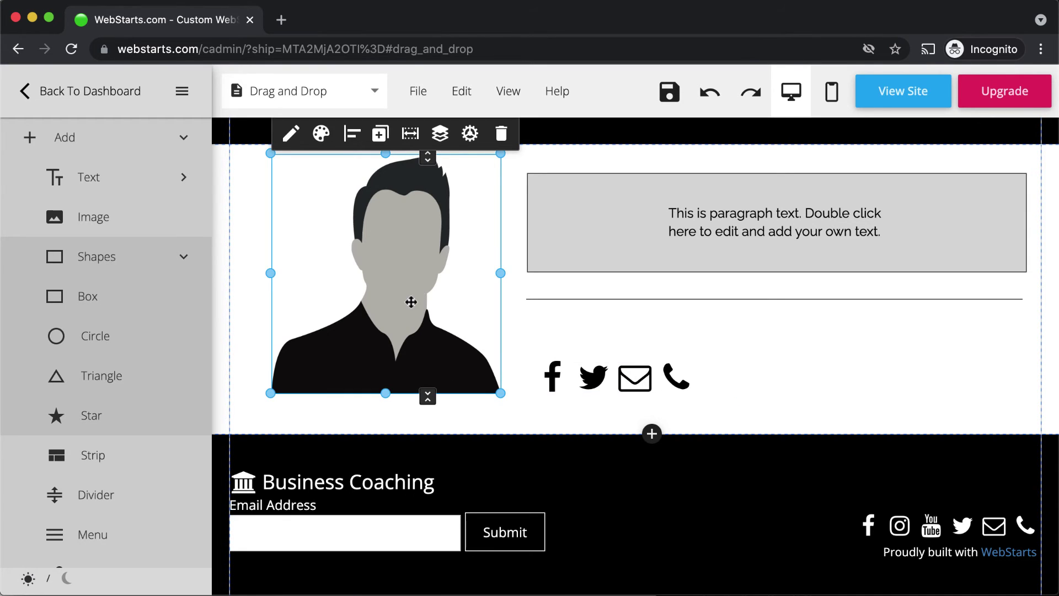
left_click_drag(402, 291, 595, 290)
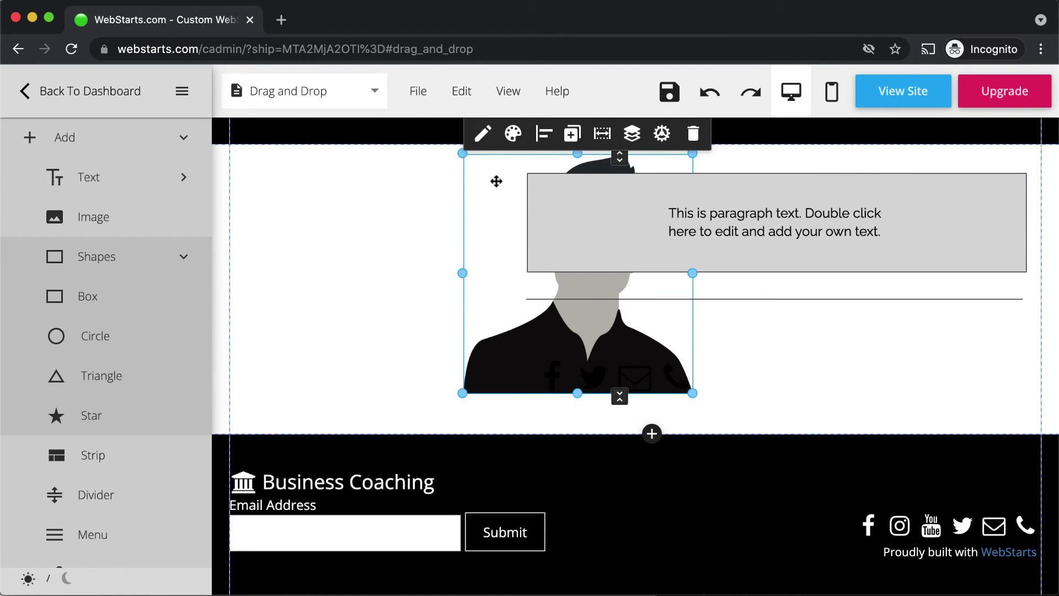
left_click(461, 92)
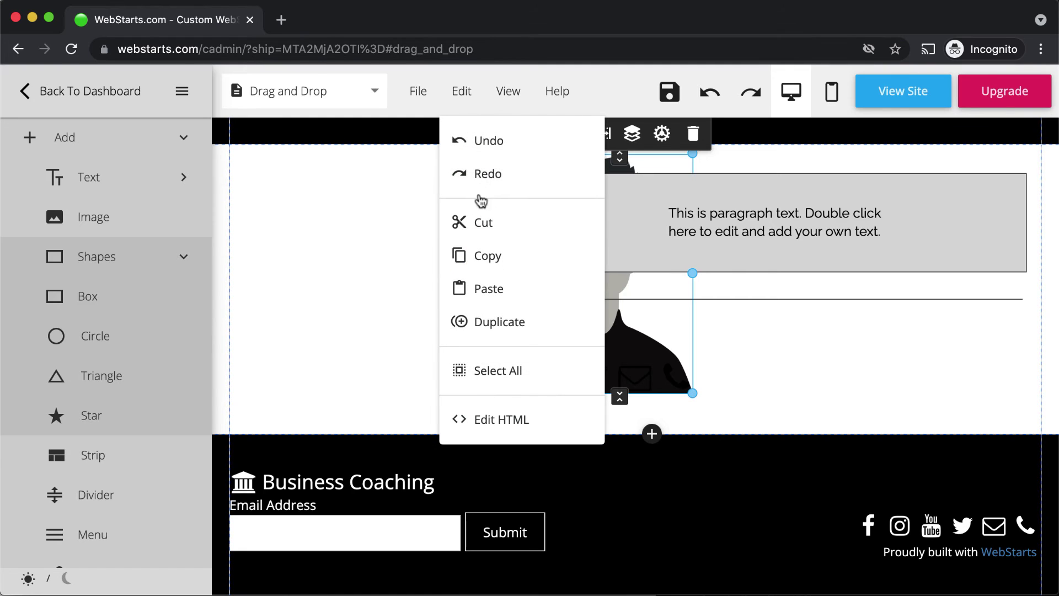
left_click(495, 366)
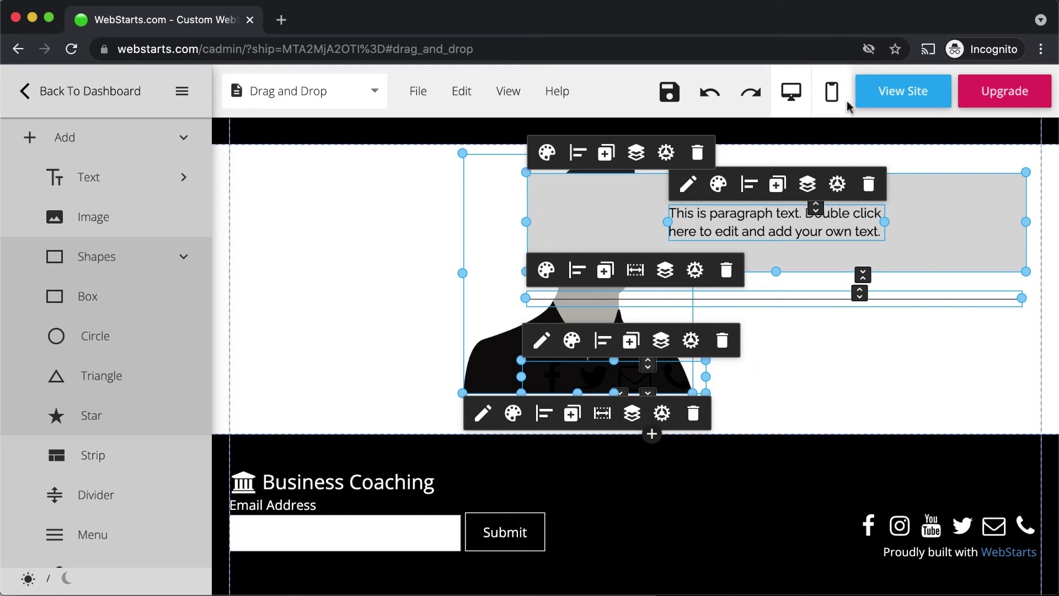
Step: Undo the portrait's move back to X:50 Y:35, lower its top edge, and extend its bottom to the social icons
key("ctrl+z")
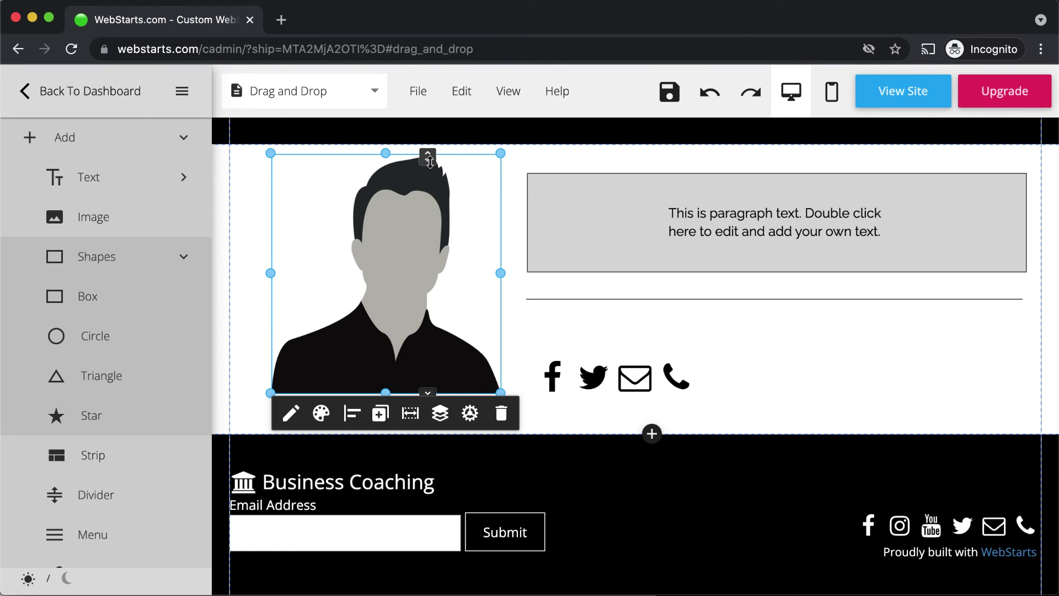
left_click_drag(429, 160, 429, 163)
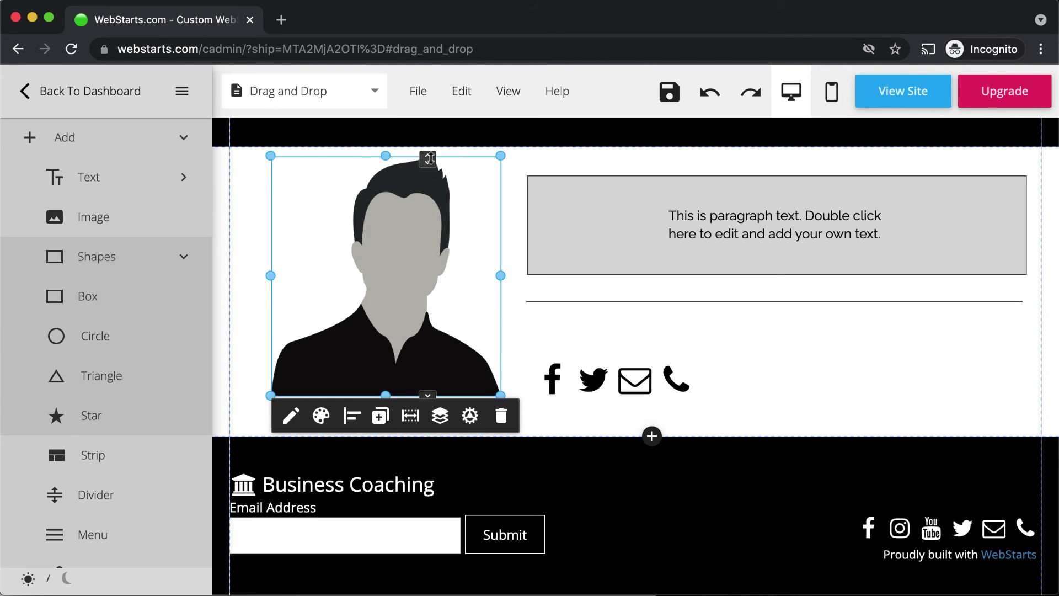
mouse_move(428, 158)
left_mouse_down()
mouse_move(429, 386)
mouse_move(436, 175)
left_mouse_up()
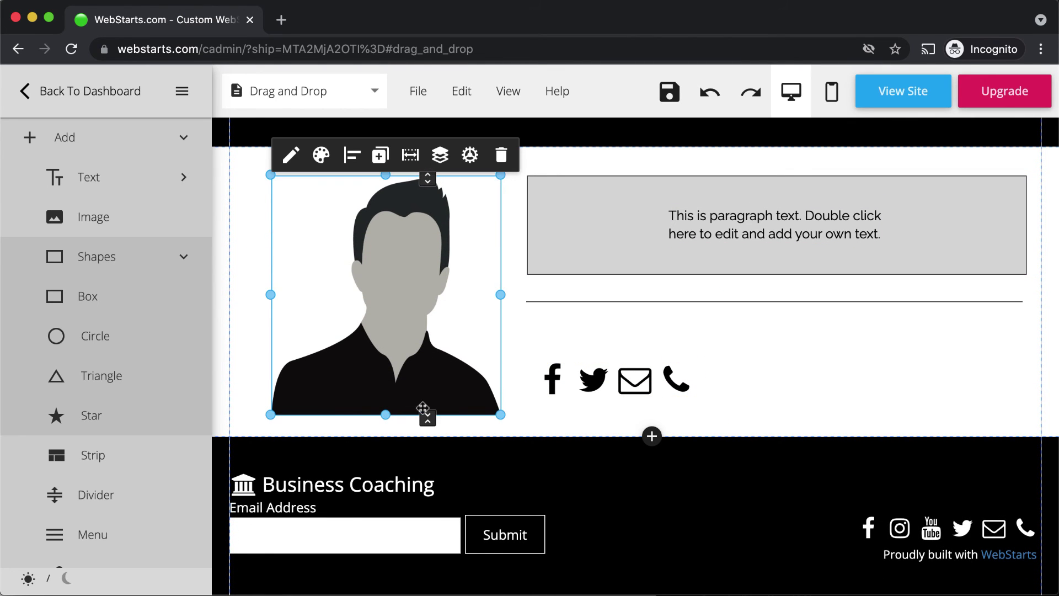
left_click_drag(428, 417, 430, 423)
left_click_drag(432, 450, 441, 401)
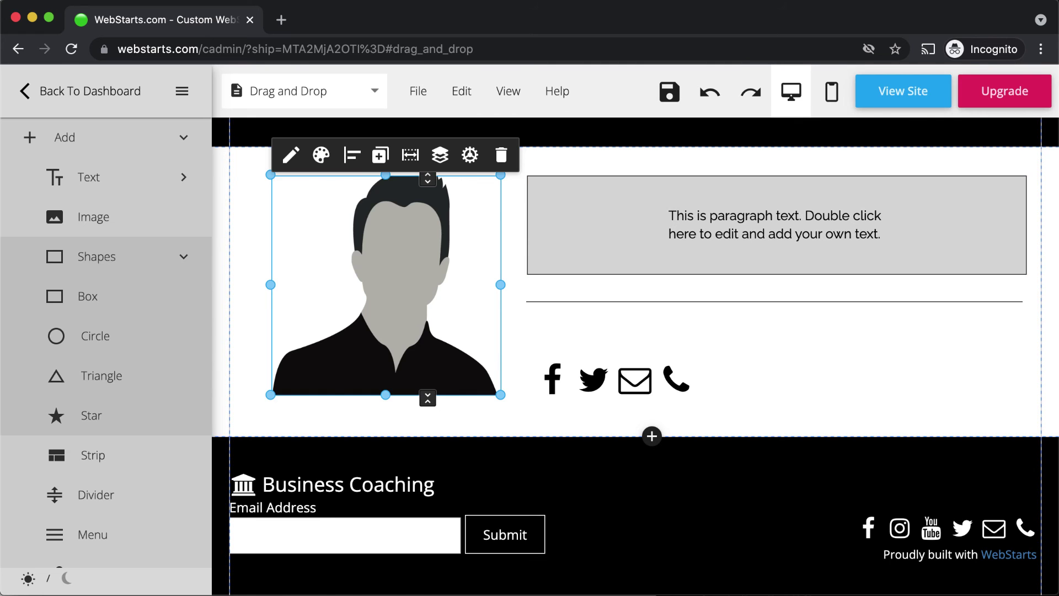
Step: Move the divider line just above the portrait and text box and stretch it across the section's full width
scroll(634, 331, "up", 2)
left_click(797, 411)
left_click_drag(785, 414, 522, 267)
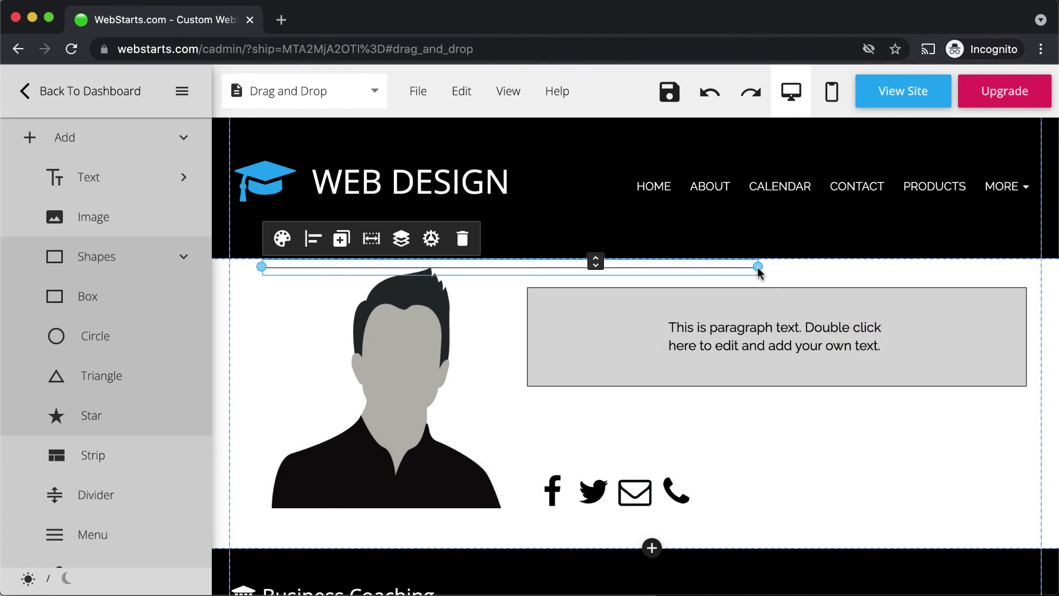
left_click_drag(758, 267, 1032, 281)
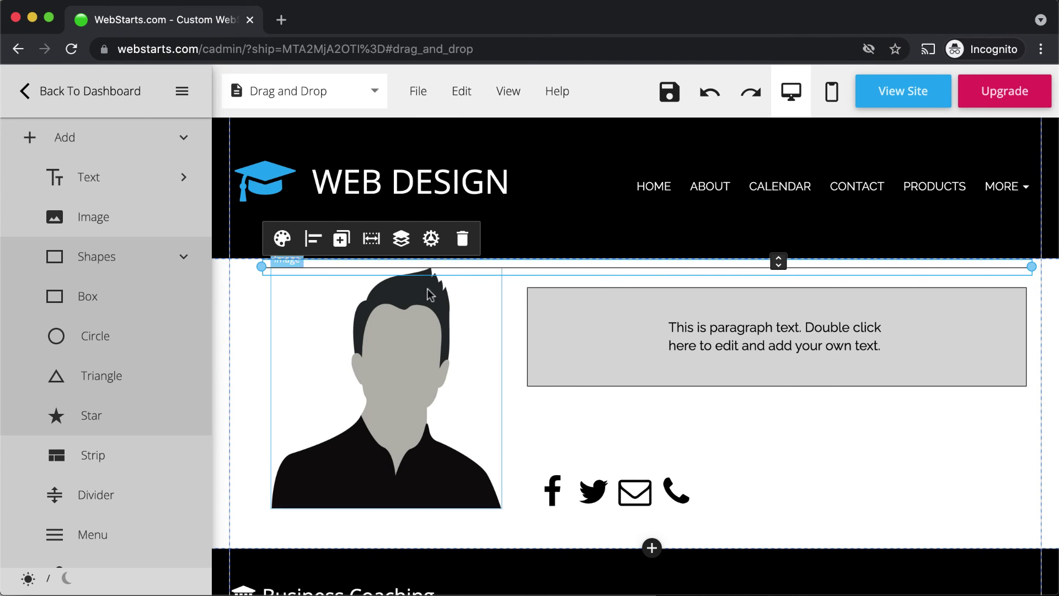
left_click_drag(778, 261, 778, 347)
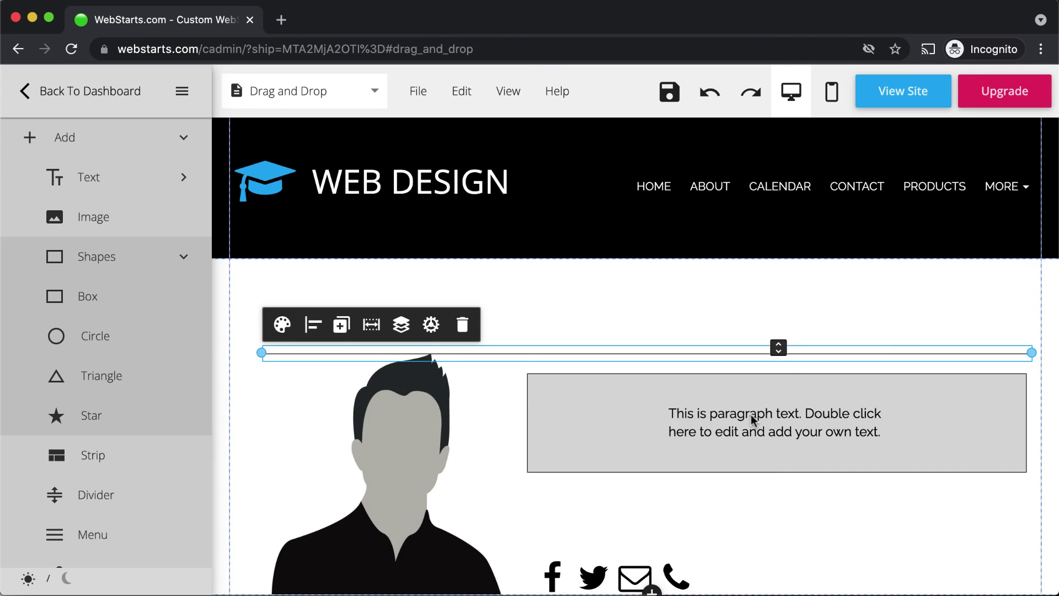
Step: Add extra space to the section, then drag the footer border up to trim the excess
scroll(751, 418, "down", 5)
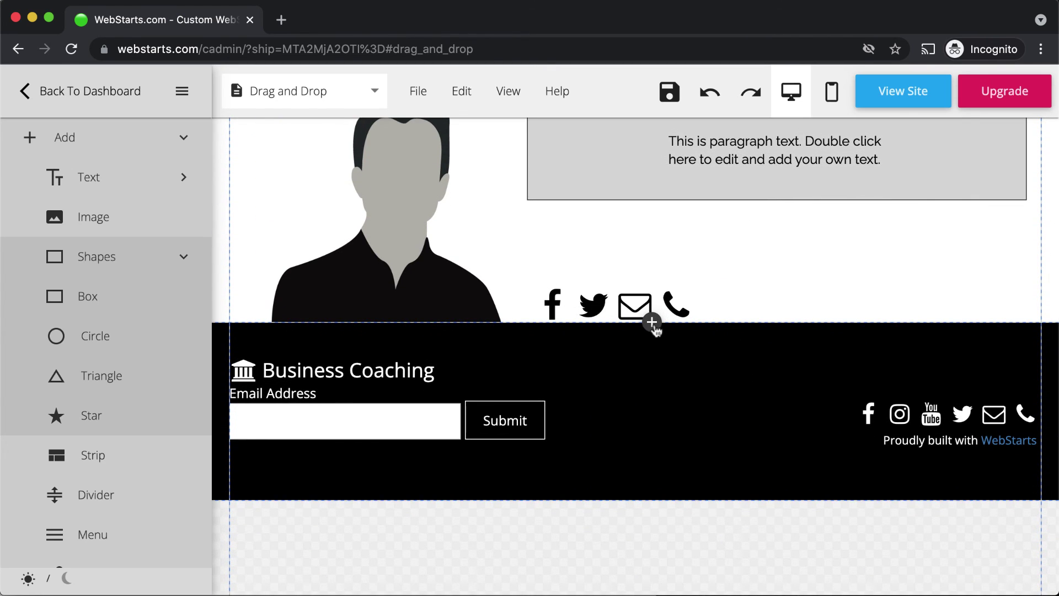
left_click(653, 322)
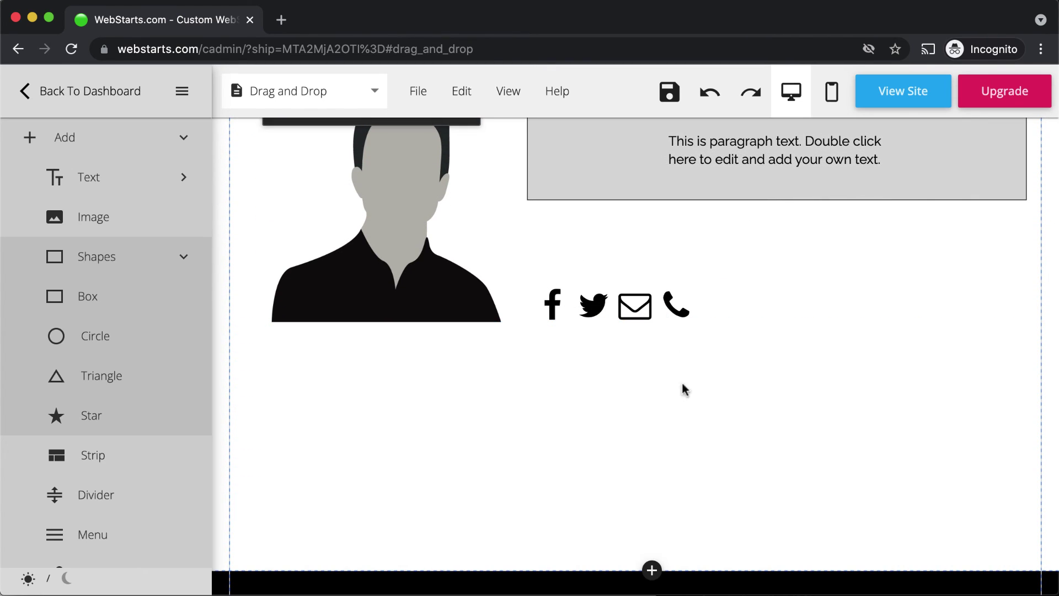
scroll(715, 342, "up", 5)
scroll(714, 342, "down", 7)
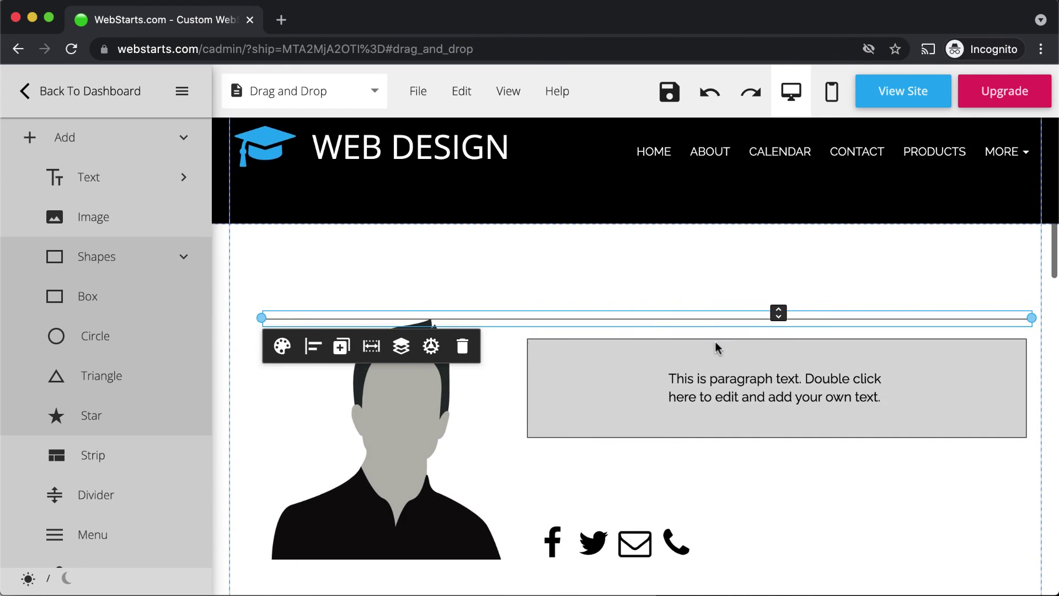
scroll(715, 346, "down", 5)
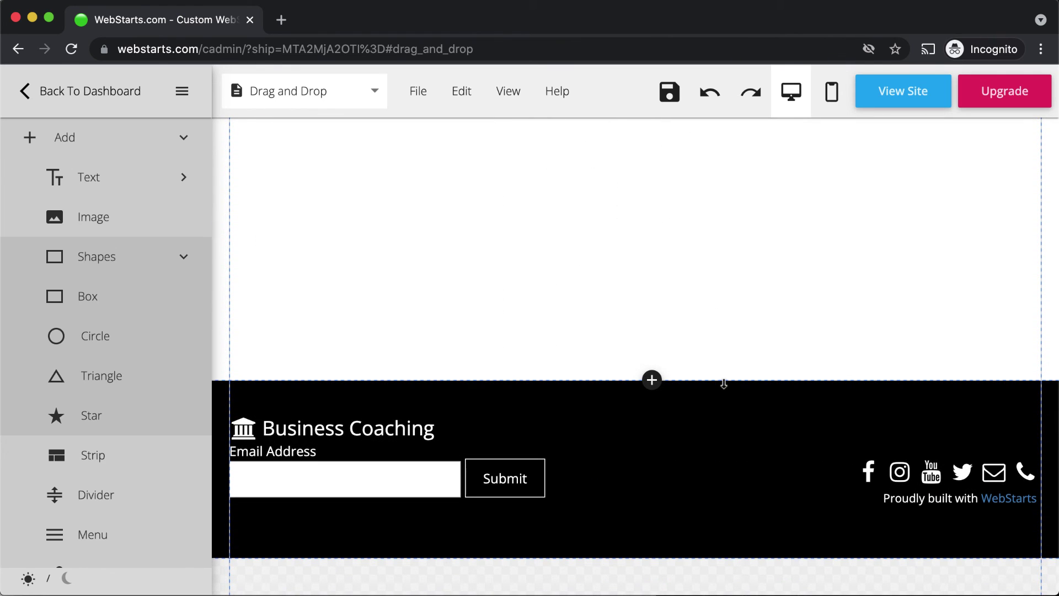
left_click_drag(724, 383, 733, 172)
scroll(737, 194, "up", 4)
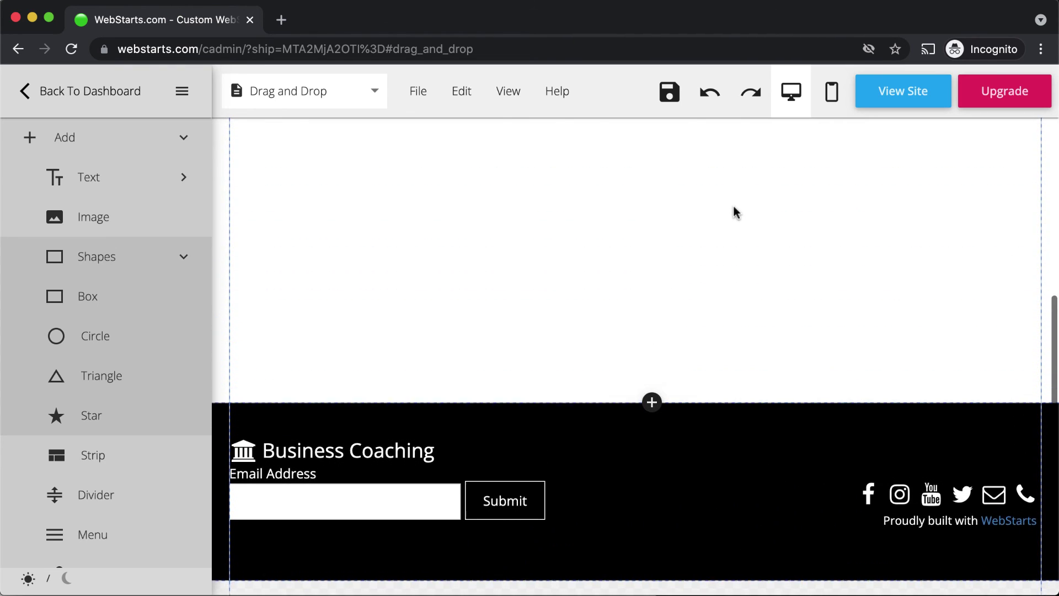
scroll(737, 331, "up", 1)
left_click_drag(740, 449, 749, 272)
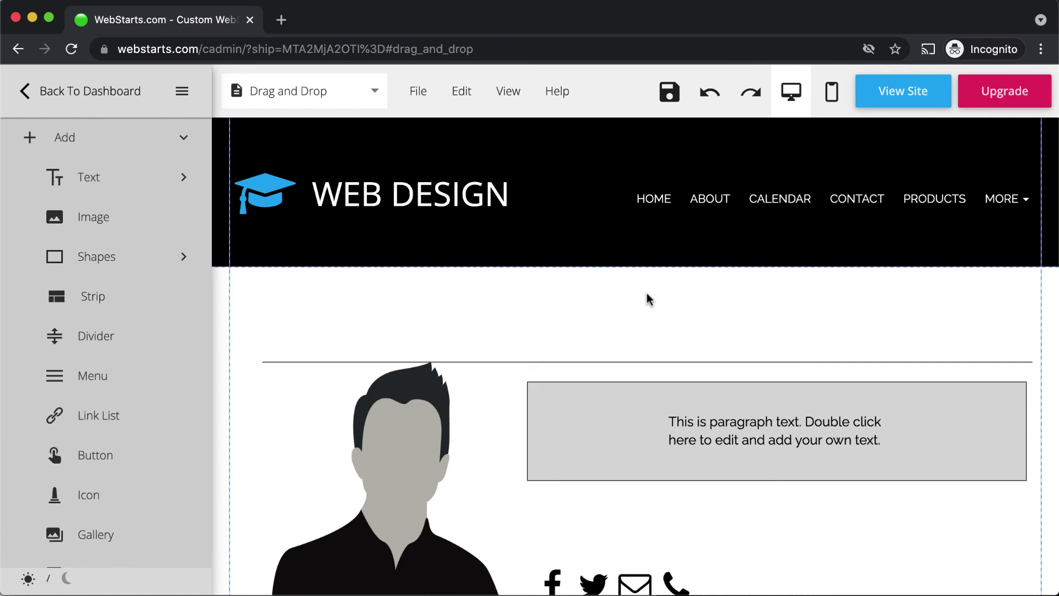
scroll(883, 324, "down", 3)
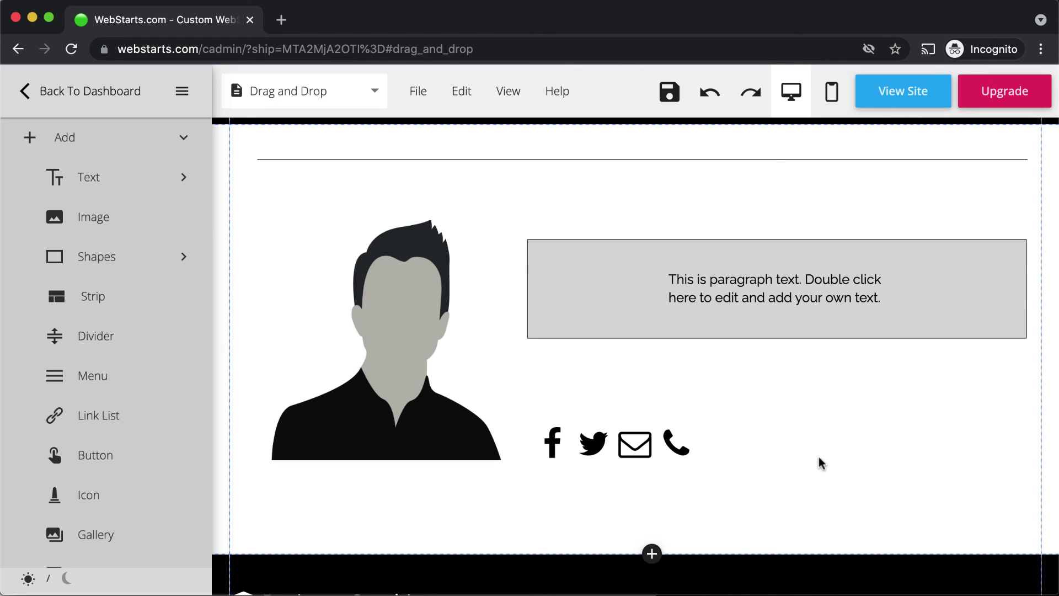
scroll(818, 463, "up", 5)
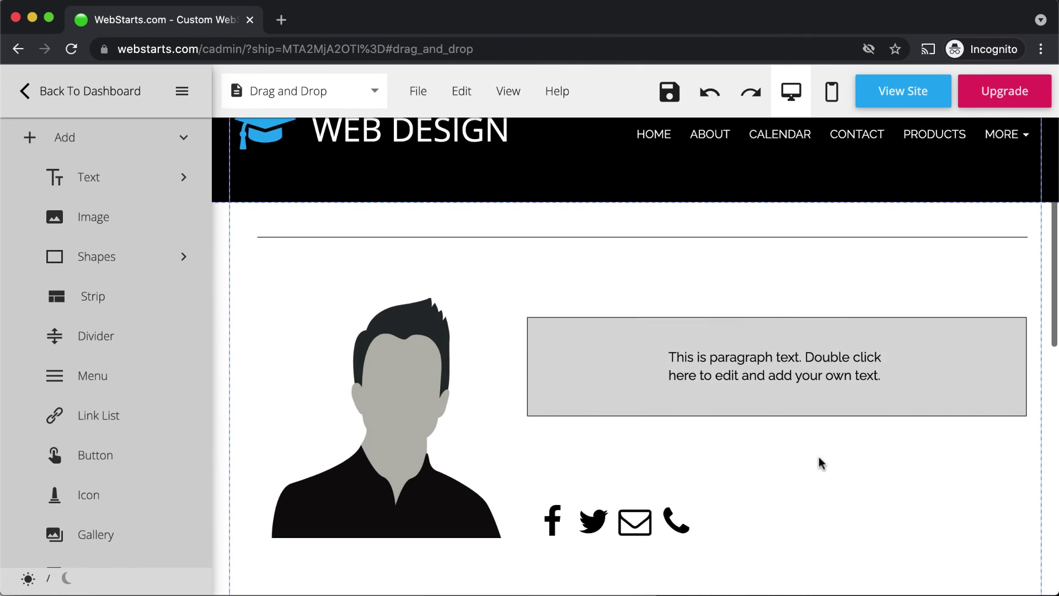